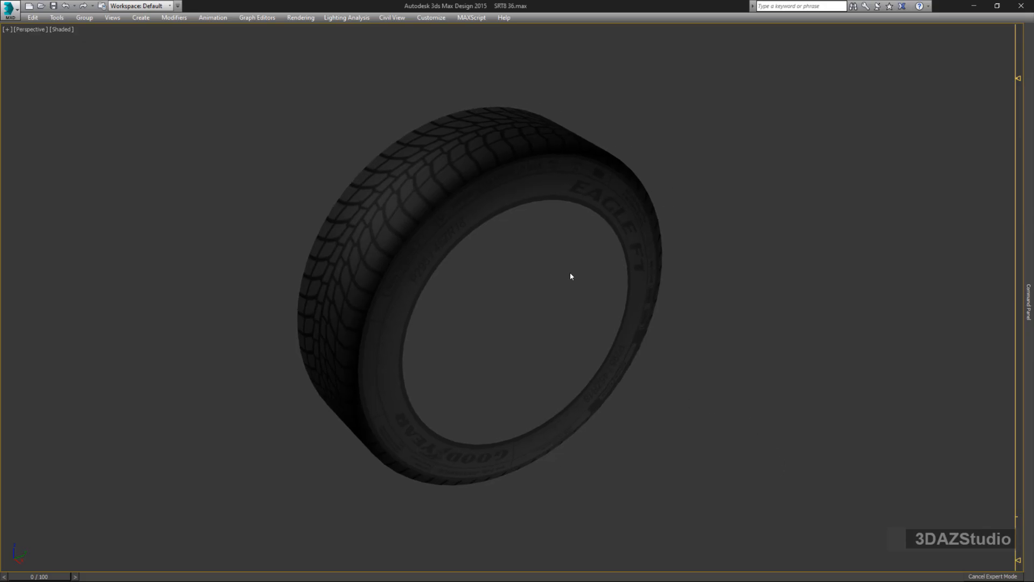
# - Select the tire's sidewall elements and invert the selection so the tread and inner band are selected instead
pyautogui.click(498, 184)
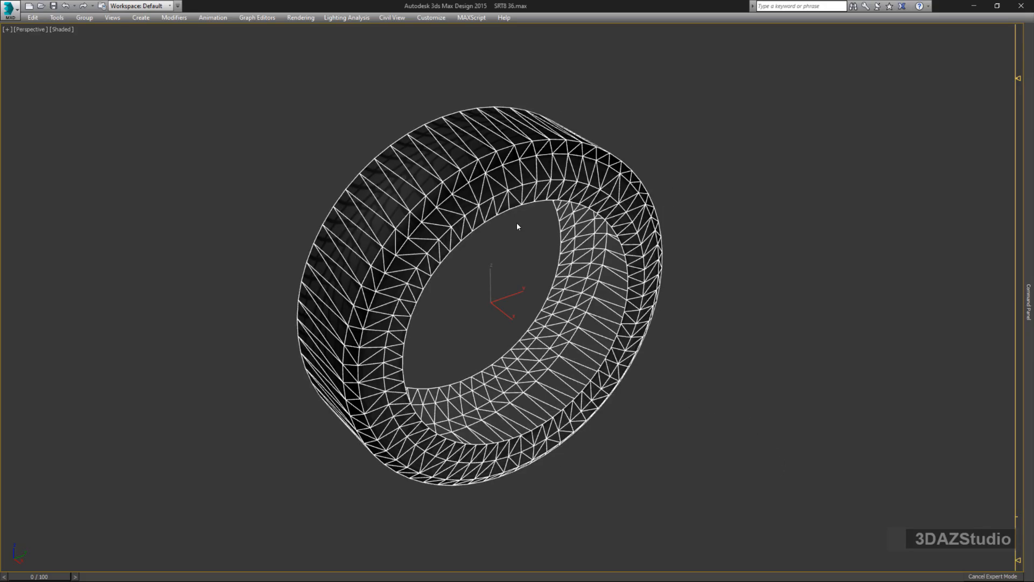
pyautogui.click(496, 193)
pyautogui.keyDown('alt'); pyautogui.moveTo(497, 194); pyautogui.dragTo(566, 275, button='middle'); pyautogui.keyUp('alt')
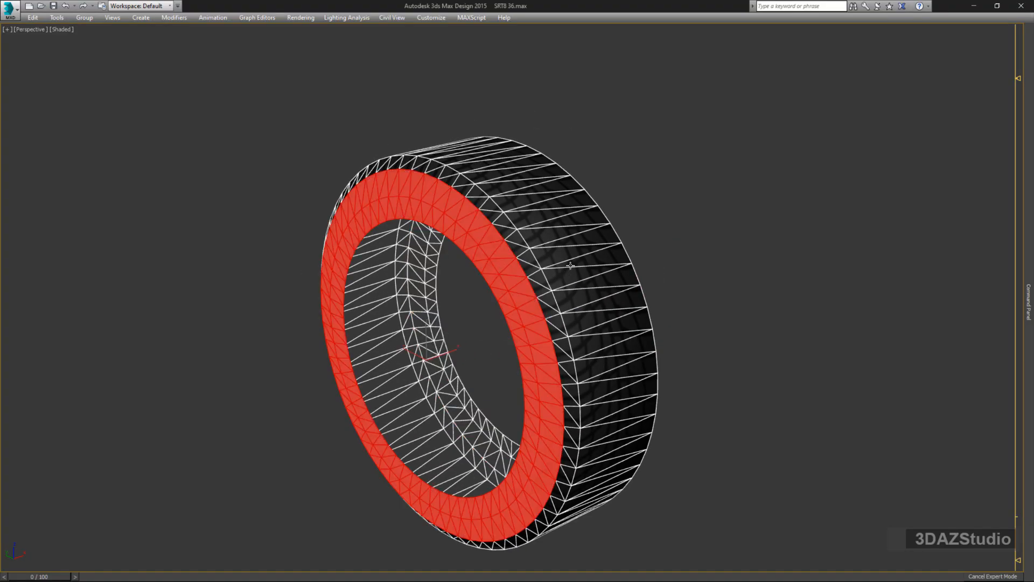
pyautogui.hotkey('ctrl', 'i')
pyautogui.keyDown('alt'); pyautogui.moveTo(607, 333); pyautogui.dragTo(479, 292, button='middle'); pyautogui.keyUp('alt')
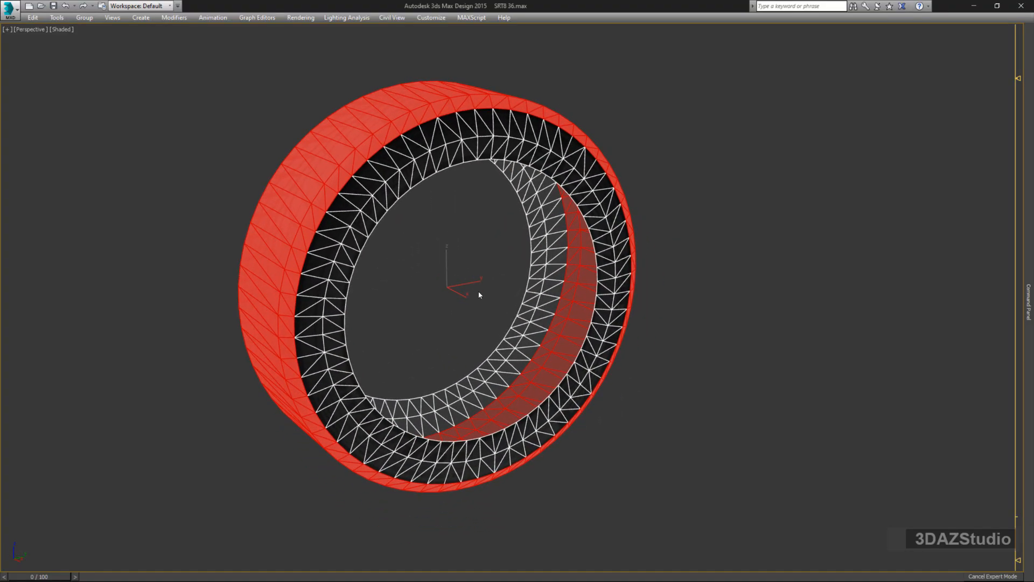
# - Clear the smoothing groups of the selected tread polygons and assign them to smoothing group 1
pyautogui.moveTo(1030, 215)
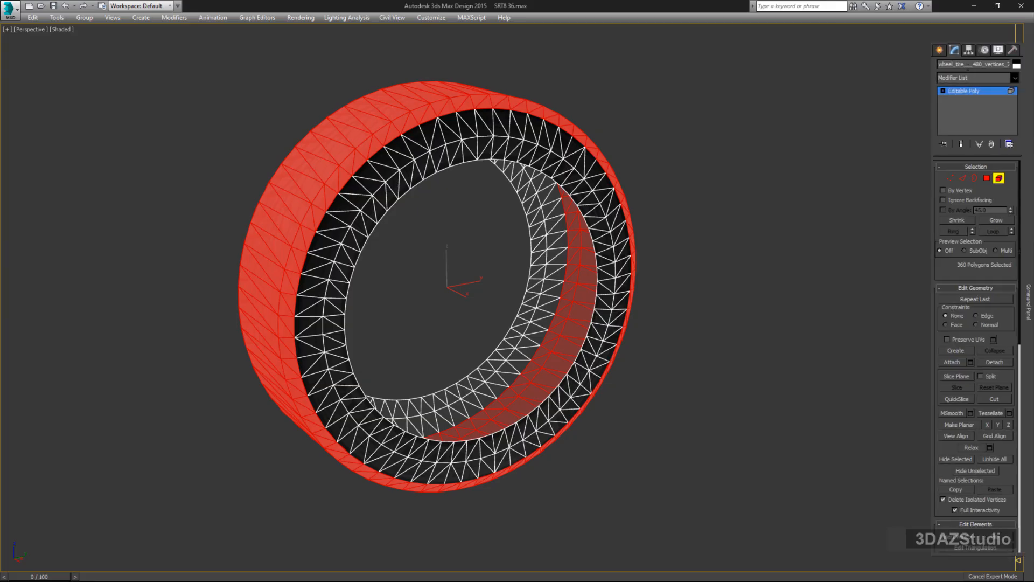
pyautogui.scroll(-4, 983, 310)
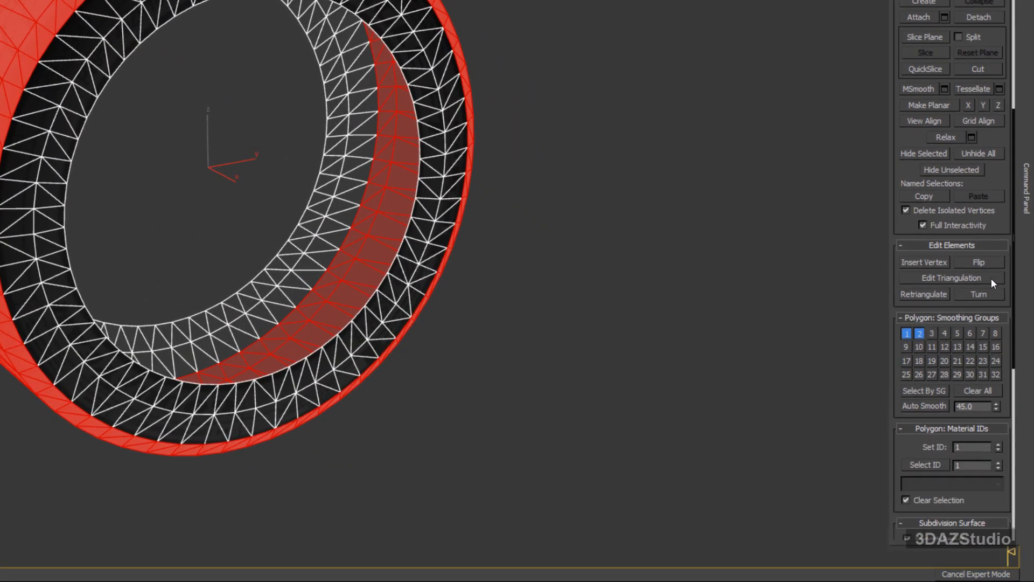
pyautogui.scroll(-2, 991, 278)
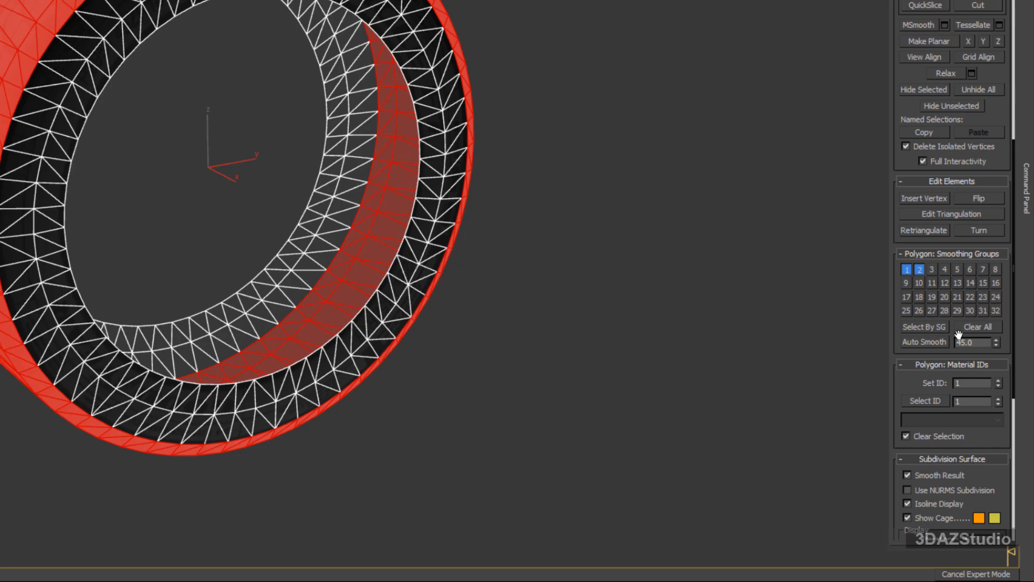
pyautogui.click(921, 342)
pyautogui.click(988, 325)
pyautogui.click(907, 274)
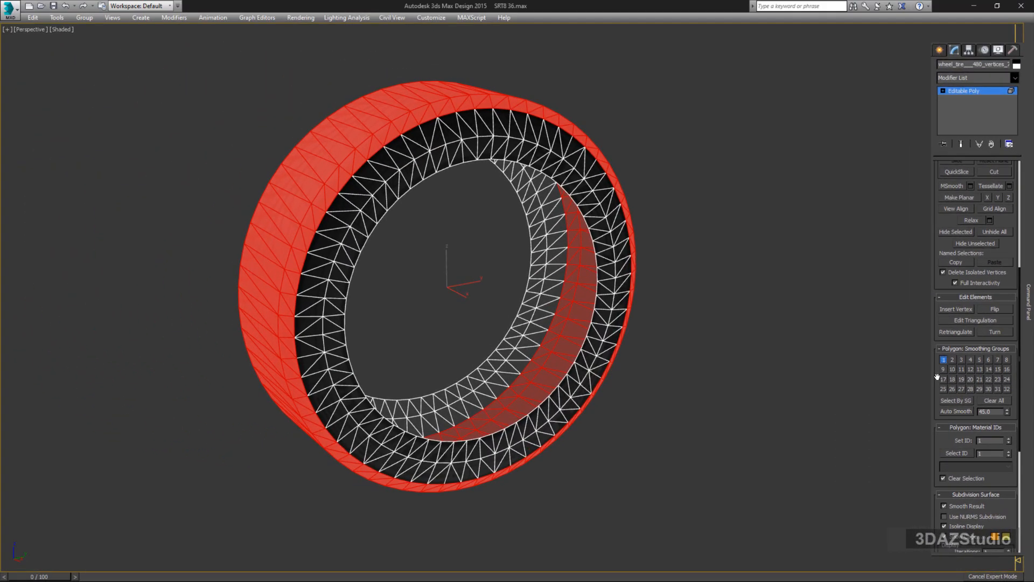
pyautogui.keyDown('alt'); pyautogui.moveTo(669, 364); pyautogui.dragTo(630, 381, button='middle'); pyautogui.keyUp('alt')
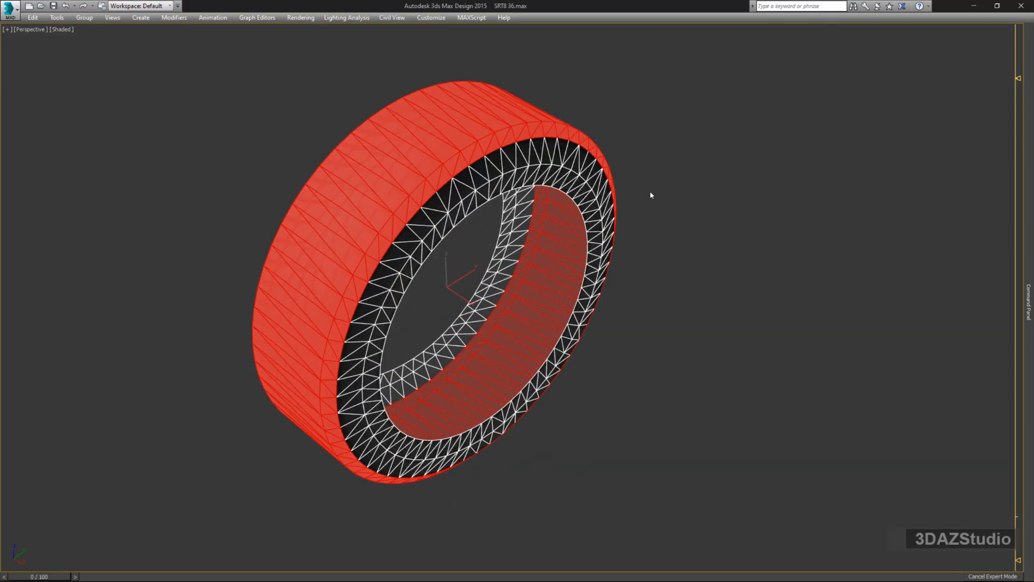
# - Select the sidewall element to check its smoothing group and examine its boundary with the tread
pyautogui.click(643, 207)
pyautogui.scroll(4, 502, 166)
pyautogui.click(503, 168)
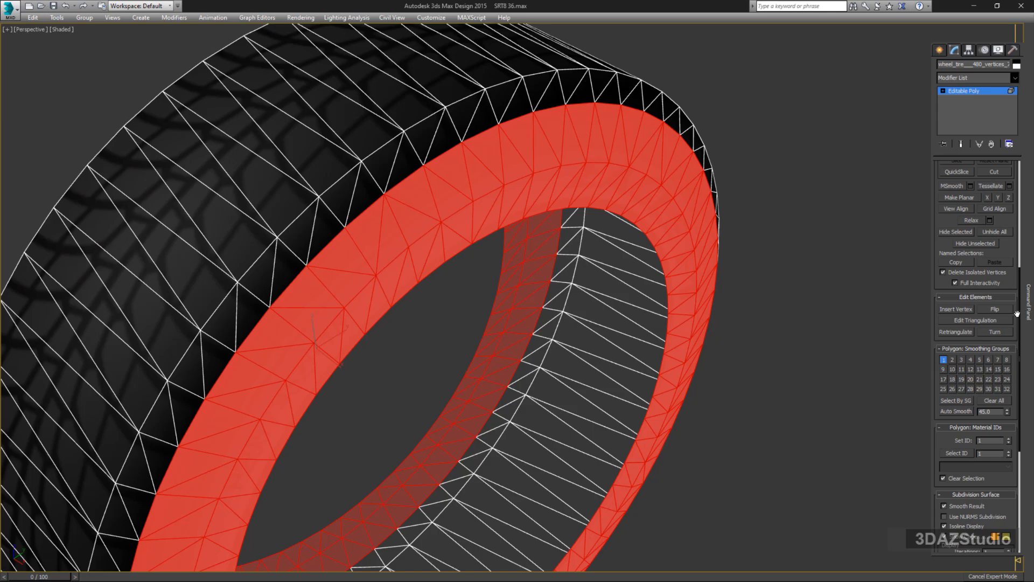
pyautogui.keyDown('alt'); pyautogui.moveTo(715, 341); pyautogui.dragTo(630, 329, button='middle'); pyautogui.keyUp('alt')
pyautogui.scroll(2, 399, 257)
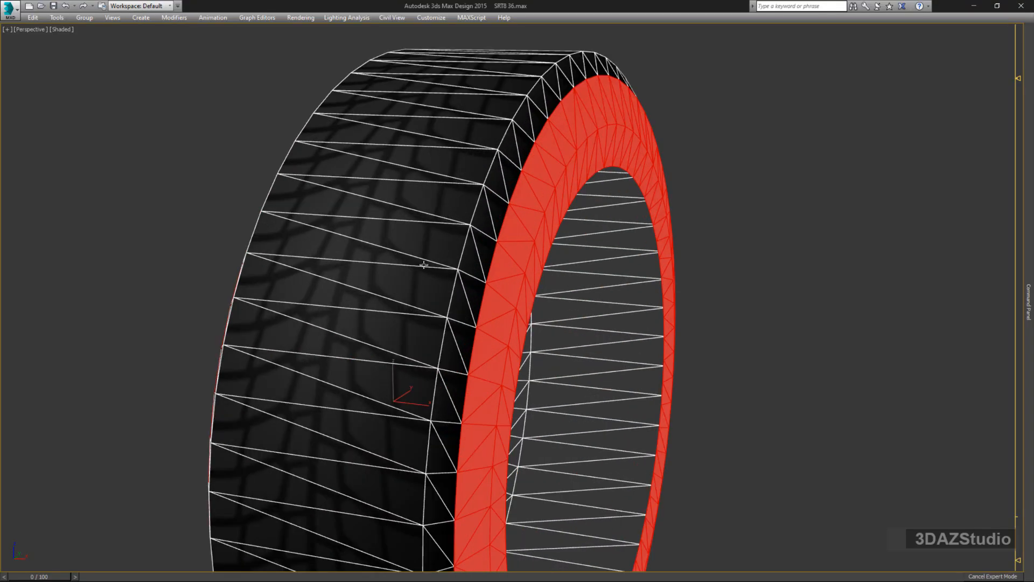
pyautogui.scroll(-7, 754, 273)
pyautogui.click(794, 289)
pyautogui.keyDown('alt'); pyautogui.moveTo(794, 293); pyautogui.dragTo(628, 303, button='middle'); pyautogui.keyUp('alt')
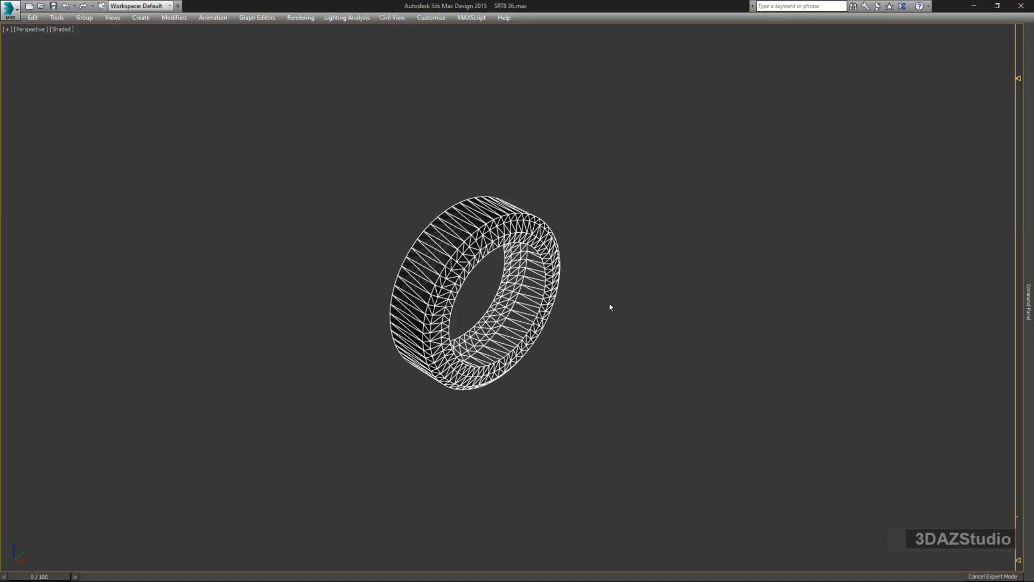
# - Reselect the tire as a whole object and add an Unwrap UVW modifier to it
pyautogui.scroll(5, 491, 255)
pyautogui.moveTo(725, 260); pyautogui.dragTo(674, 273, button='middle')
pyautogui.click(727, 261)
pyautogui.scroll(-5, 701, 269)
pyautogui.click(579, 204)
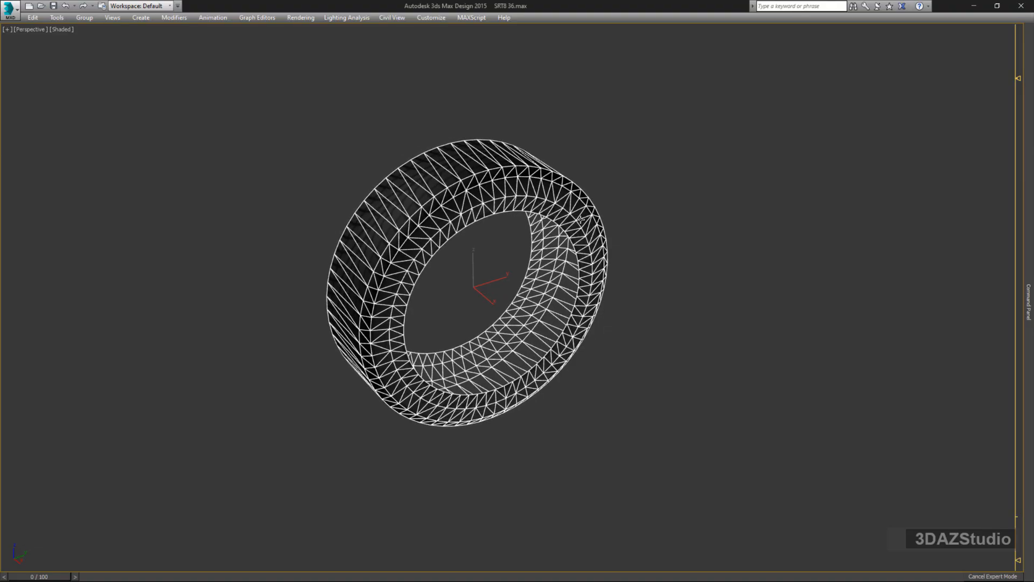
pyautogui.moveTo(580, 218)
pyautogui.keyDown('alt'); pyautogui.mouseDown(button='middle')
pyautogui.moveTo(583, 231)
pyautogui.moveTo(684, 231)
pyautogui.moveTo(572, 228)
pyautogui.mouseUp(button='middle'); pyautogui.keyUp('alt')
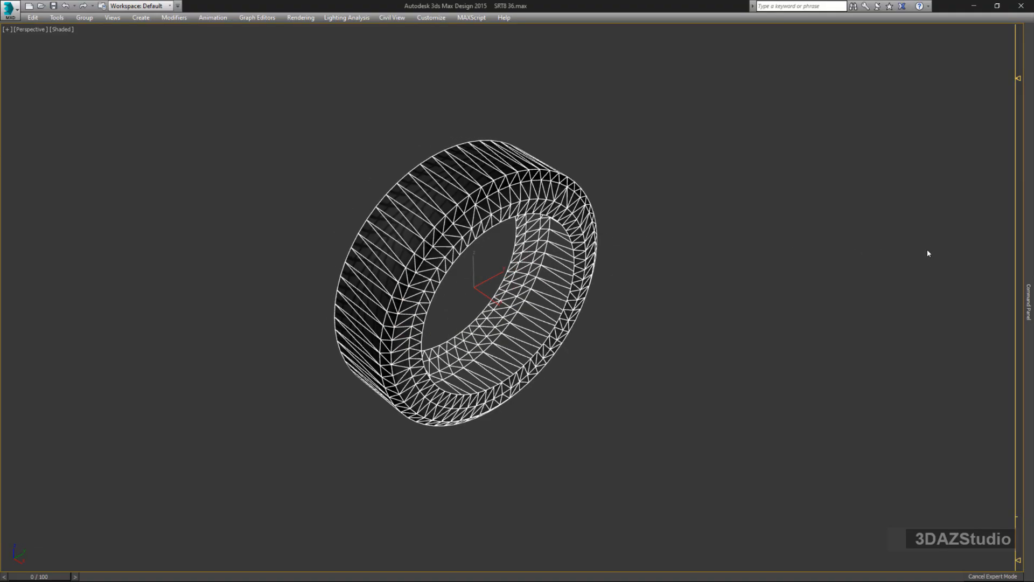
pyautogui.moveTo(1028, 285)
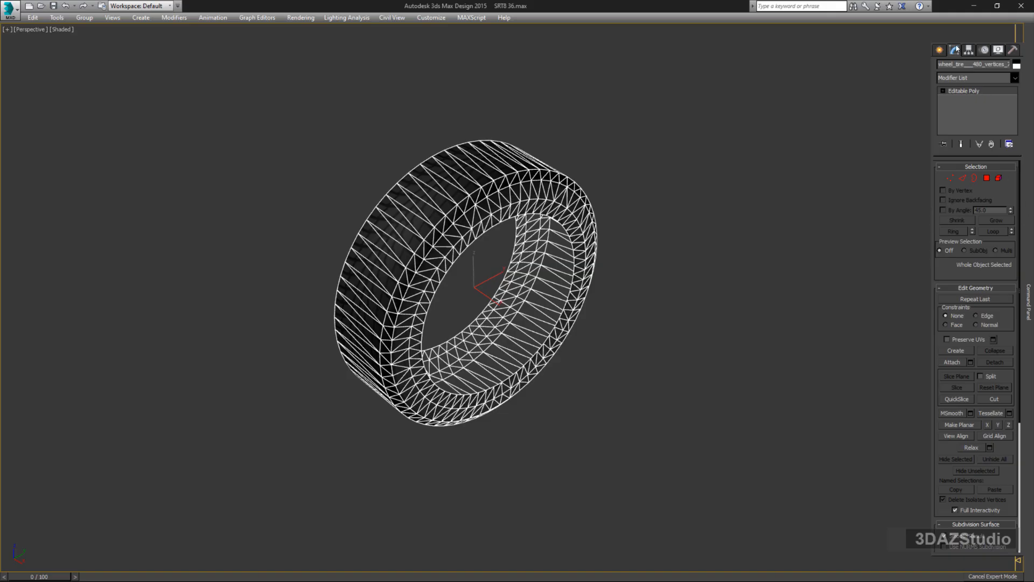
pyautogui.click(1015, 77)
pyautogui.press('u')
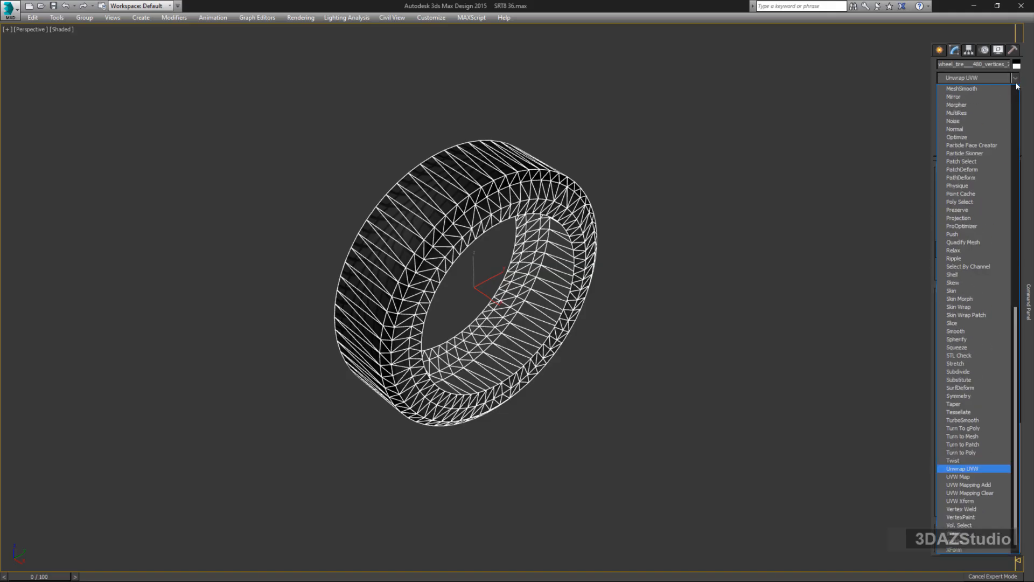
pyautogui.click(1005, 468)
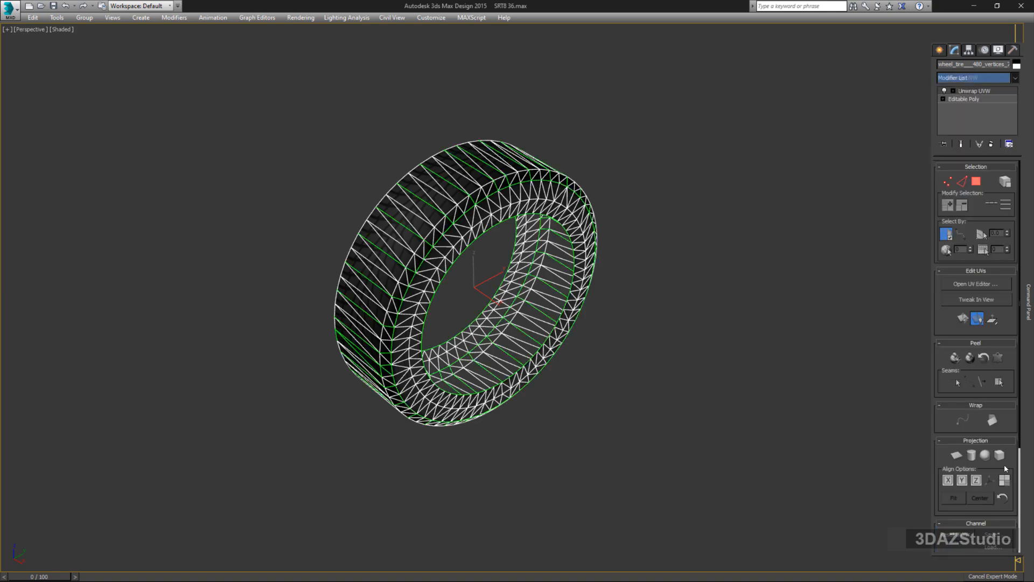
# - Open the UV editor for the tire and enlarge its window beside the model
pyautogui.moveTo(652, 332)
pyautogui.keyDown('alt'); pyautogui.mouseDown(button='middle')
pyautogui.moveTo(630, 350)
pyautogui.moveTo(654, 351)
pyautogui.mouseUp(button='middle'); pyautogui.keyUp('alt')
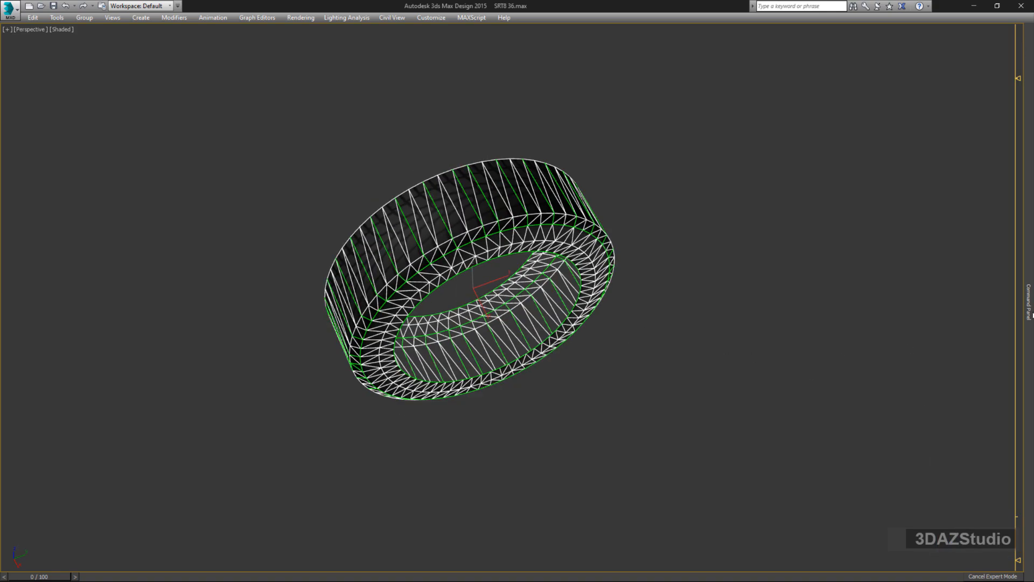
pyautogui.click(992, 286)
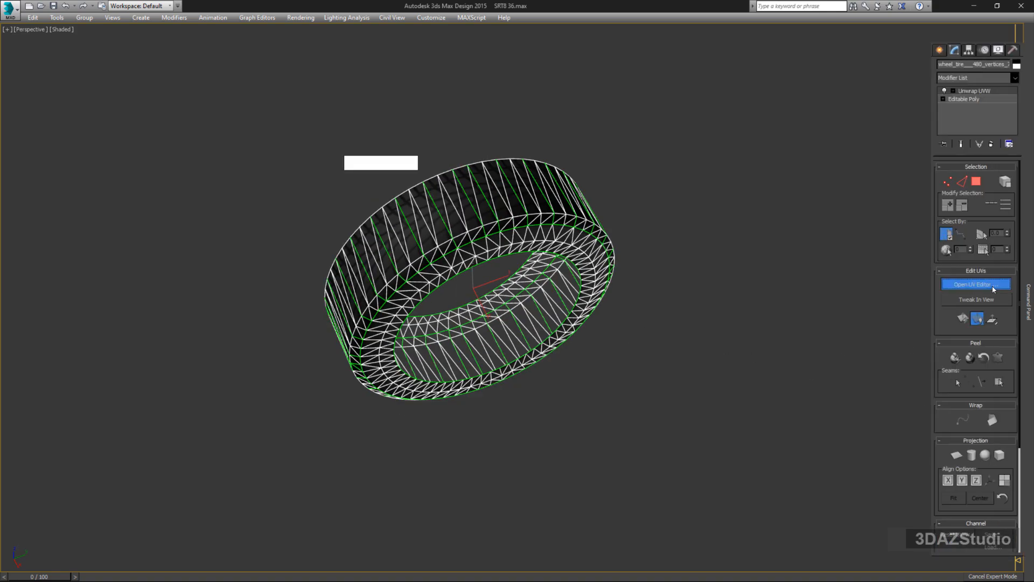
pyautogui.moveTo(460, 216); pyautogui.dragTo(605, 215, button='middle')
pyautogui.click(313, 242)
pyautogui.moveTo(349, 395); pyautogui.dragTo(469, 509)
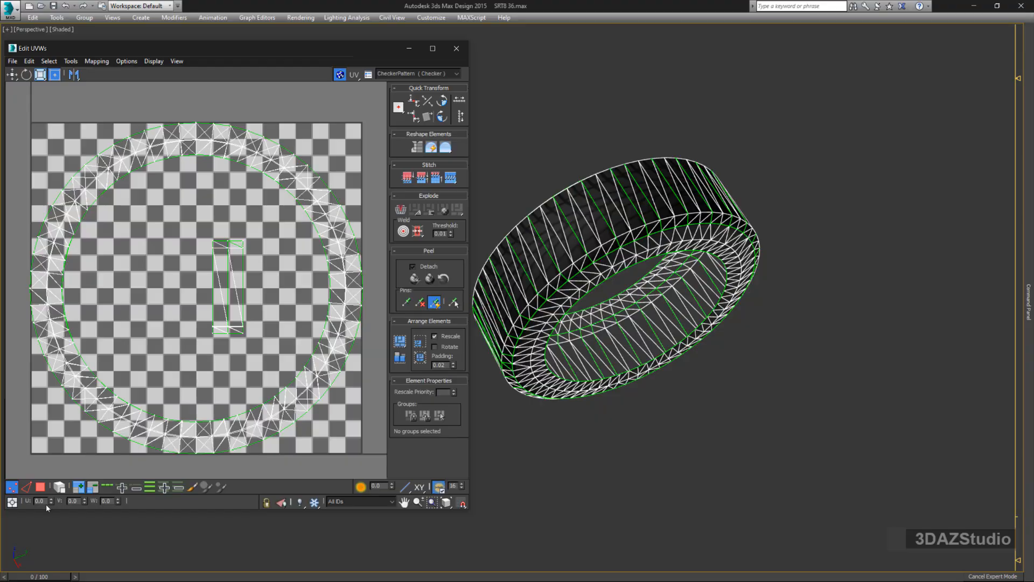
# - Examine which tire faces the small rectangular UV island and the circular UV ring cover by selecting each in polygon mode
pyautogui.click(41, 486)
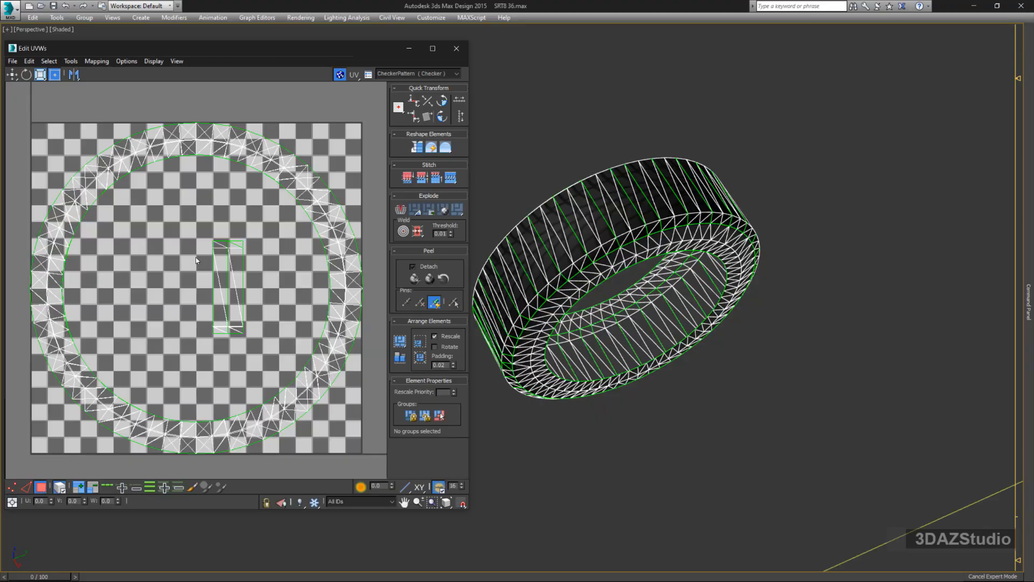
pyautogui.moveTo(196, 257); pyautogui.dragTo(255, 345)
pyautogui.keyDown('alt'); pyautogui.moveTo(648, 251); pyautogui.dragTo(694, 321, button='middle'); pyautogui.keyUp('alt')
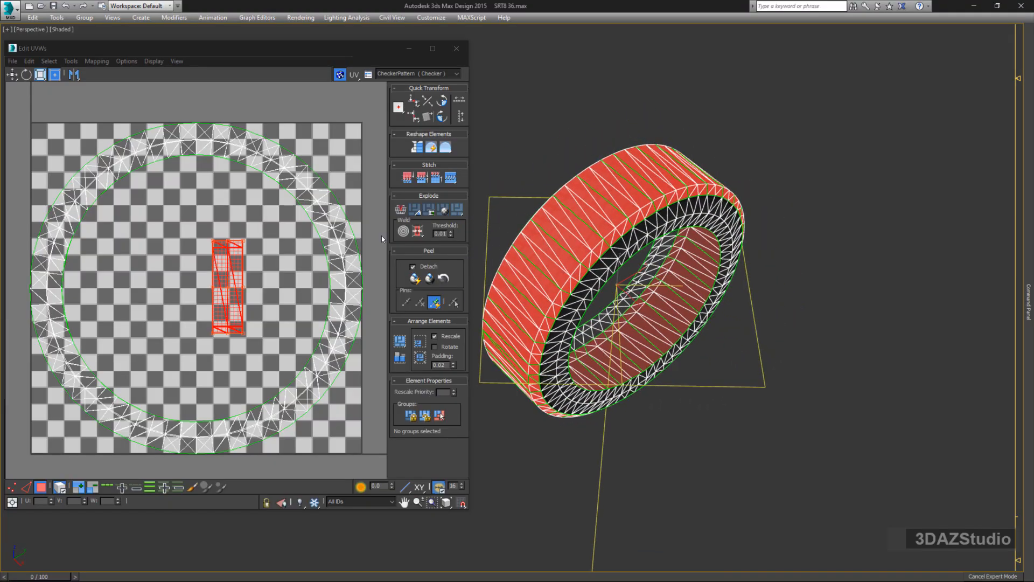
pyautogui.click(279, 183)
pyautogui.keyDown('alt'); pyautogui.moveTo(655, 280); pyautogui.dragTo(505, 238, button='middle'); pyautogui.keyUp('alt')
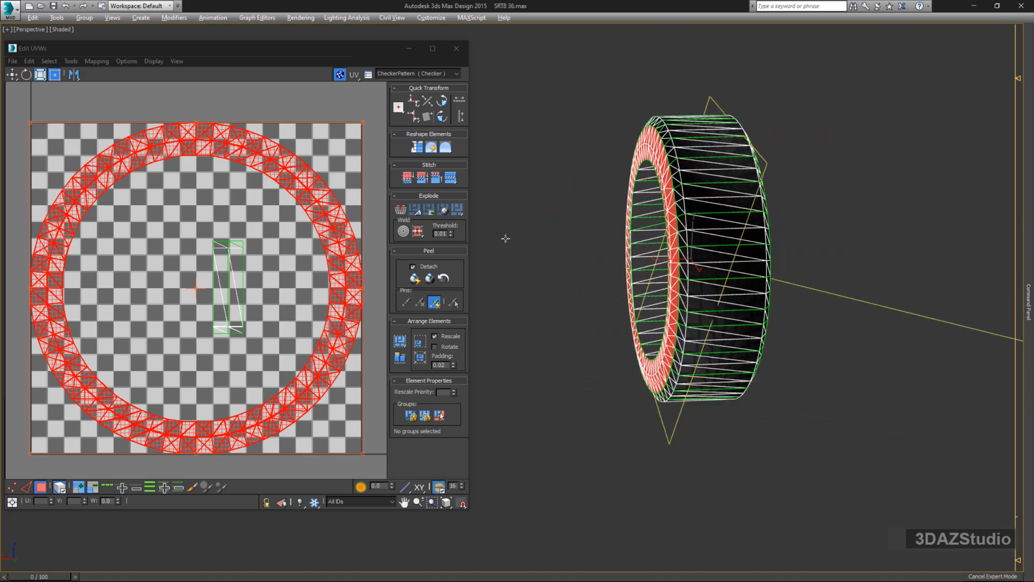
pyautogui.keyDown('alt'); pyautogui.moveTo(763, 285); pyautogui.dragTo(663, 294, button='middle'); pyautogui.keyUp('alt')
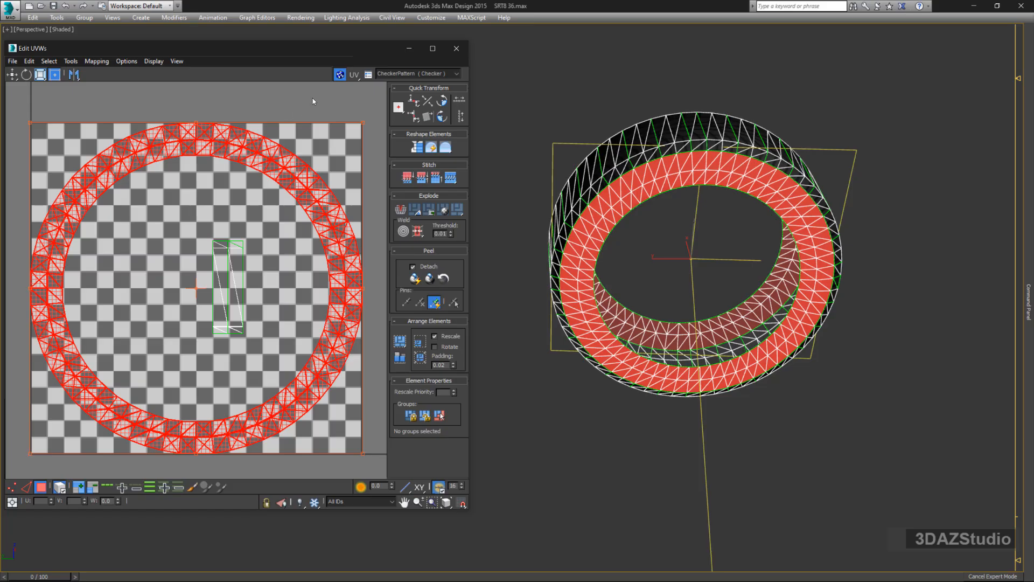
pyautogui.click(306, 103)
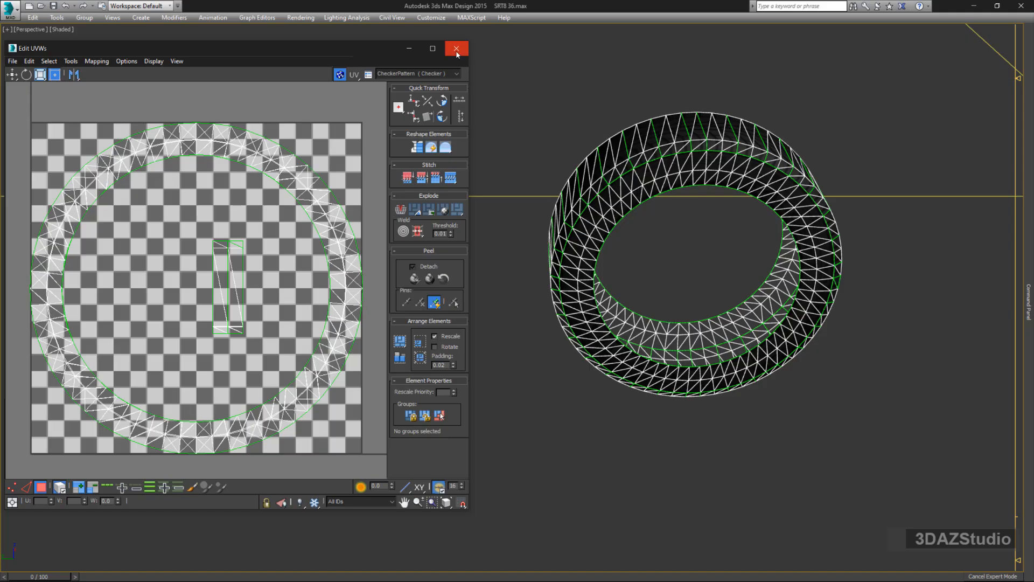
# - Close the UV editor and delete the Unwrap UVW modifier from the tire
pyautogui.keyDown('alt'); pyautogui.moveTo(623, 195); pyautogui.dragTo(613, 264, button='middle'); pyautogui.keyUp('alt')
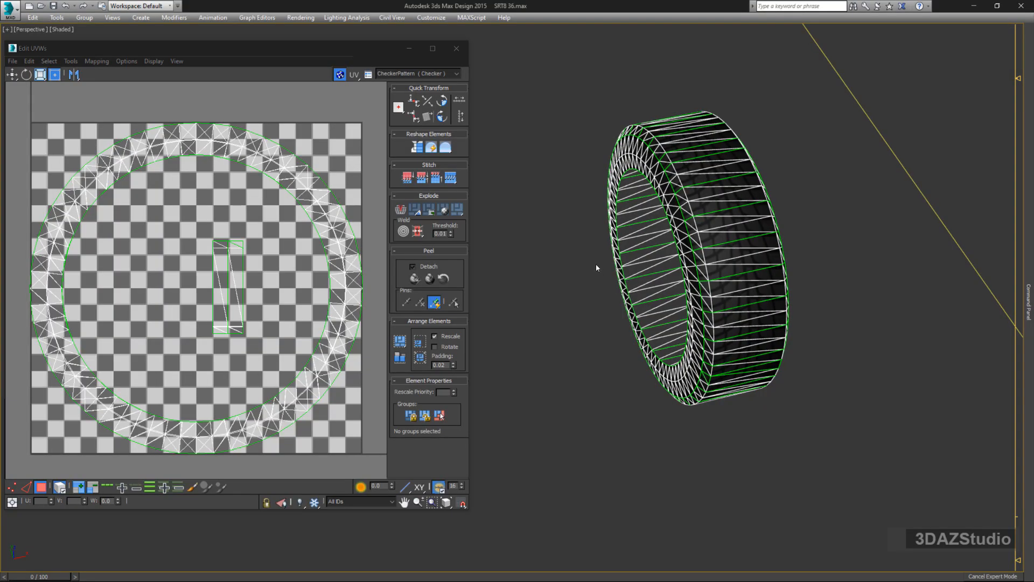
pyautogui.click(455, 51)
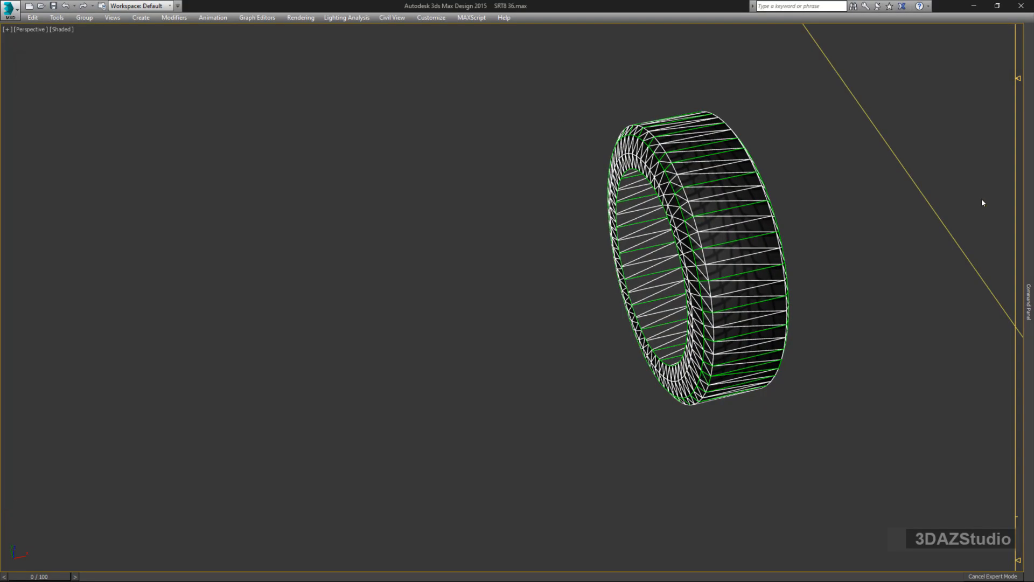
pyautogui.moveTo(1030, 195)
pyautogui.rightClick(984, 91)
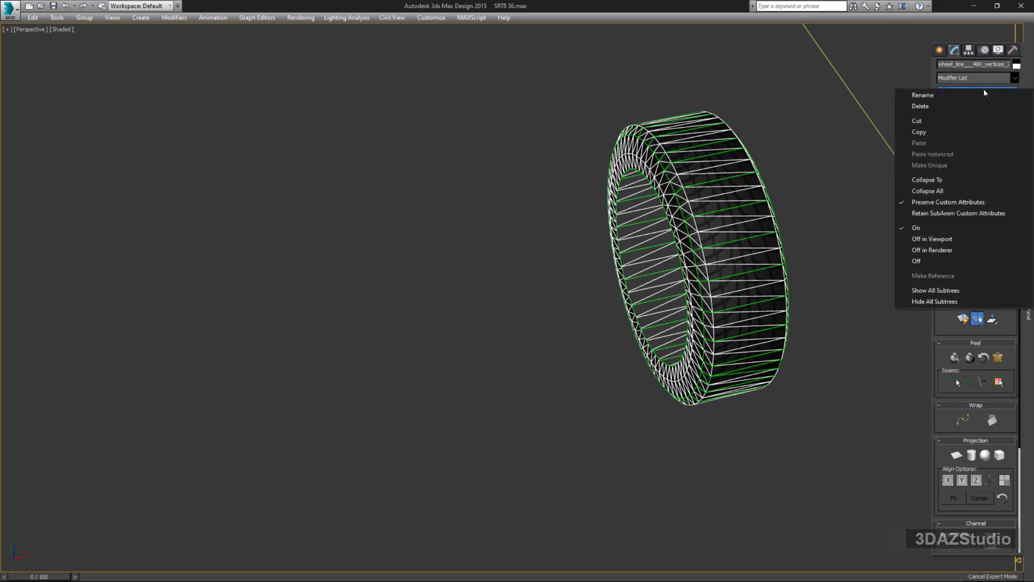
pyautogui.click(921, 106)
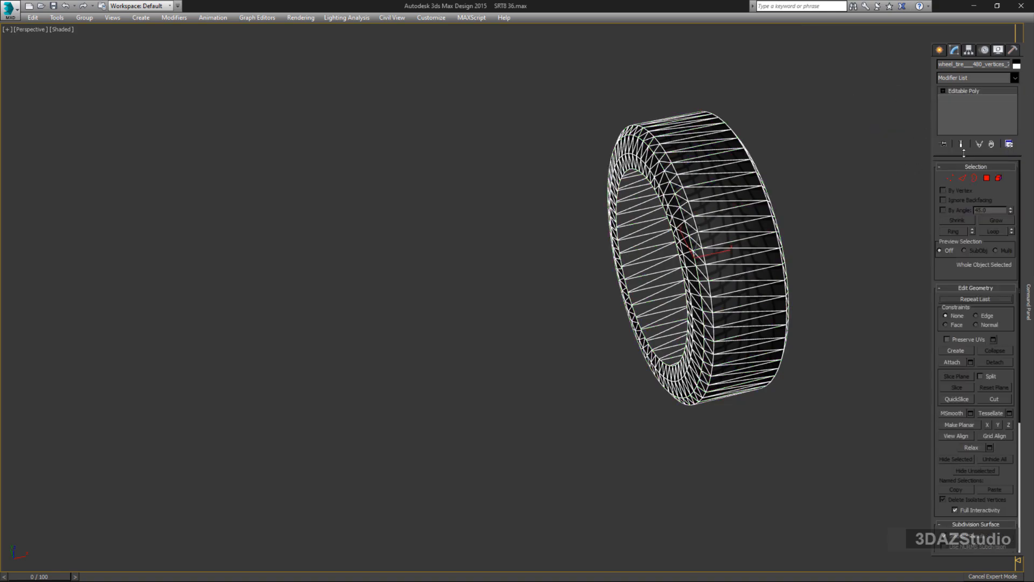
# - Deselect the tire and switch the viewport shading to Clay to inspect its surface smoothing
pyautogui.moveTo(816, 258); pyautogui.dragTo(540, 289, button='middle')
pyautogui.click(670, 316)
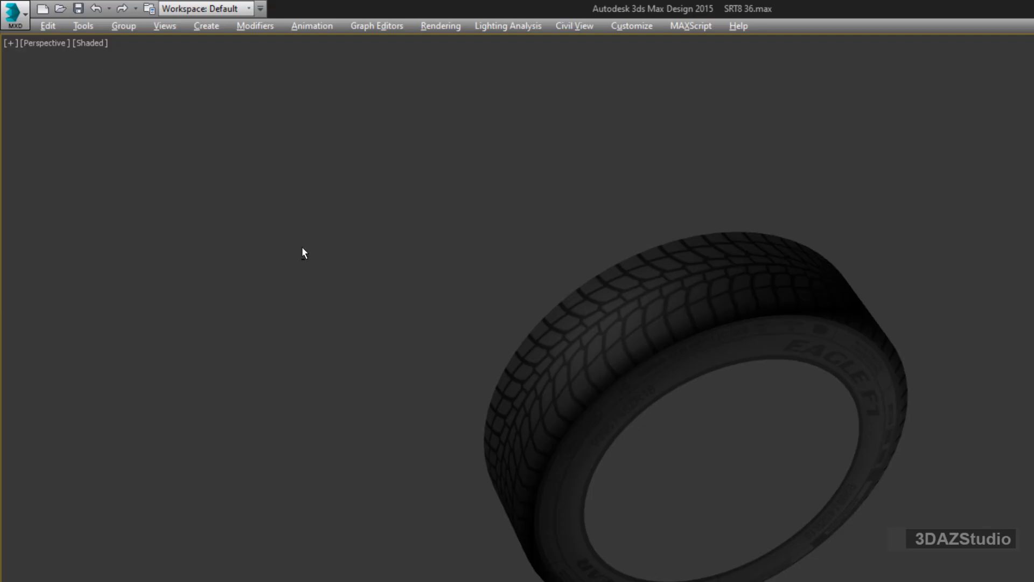
pyautogui.keyDown('alt'); pyautogui.moveTo(303, 252); pyautogui.dragTo(402, 352, button='middle'); pyautogui.keyUp('alt')
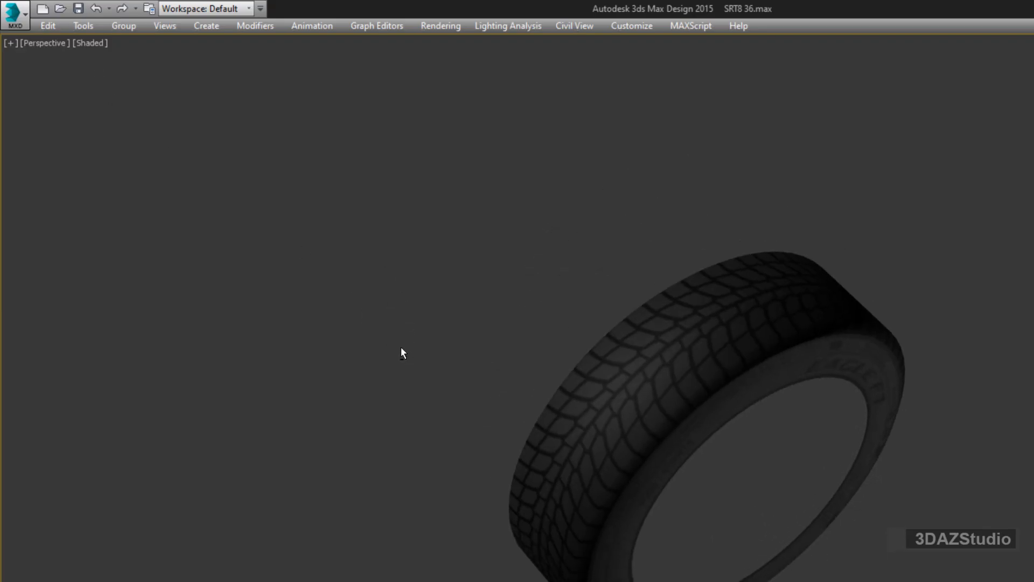
pyautogui.scroll(4, 727, 404)
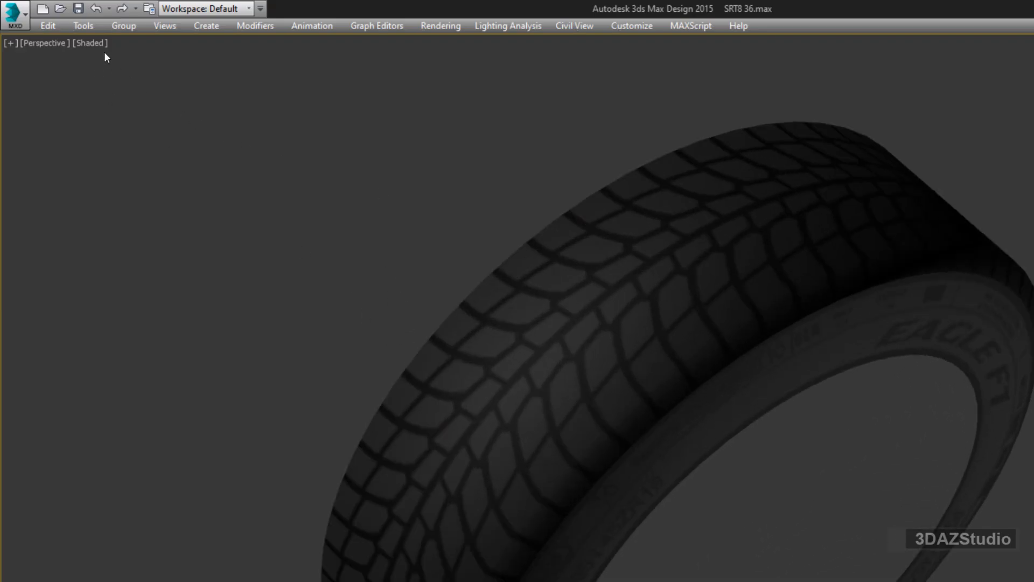
pyautogui.click(93, 44)
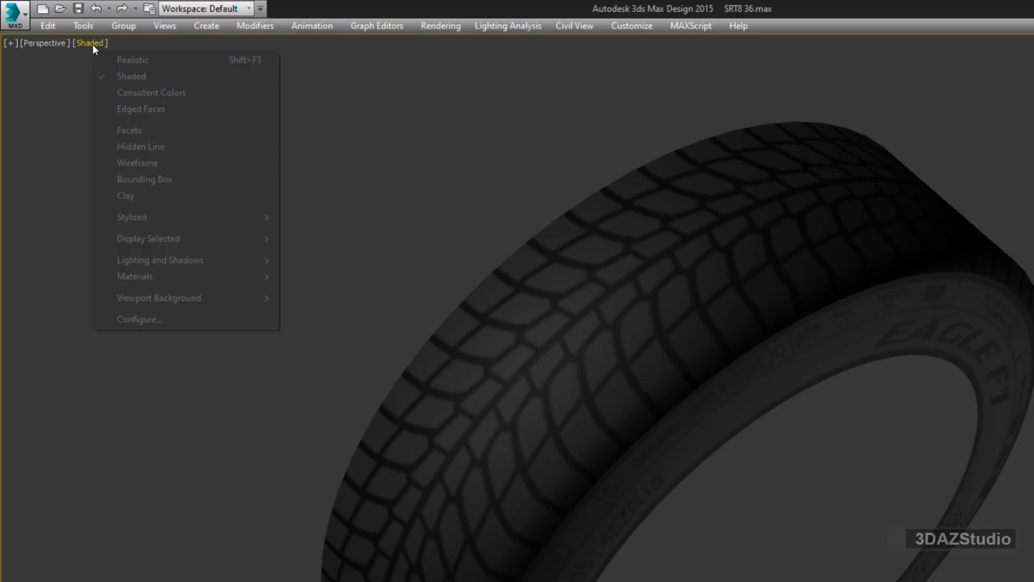
pyautogui.click(134, 195)
pyautogui.keyDown('alt'); pyautogui.moveTo(1024, 442); pyautogui.dragTo(937, 366, button='middle'); pyautogui.keyUp('alt')
pyautogui.keyDown('alt'); pyautogui.moveTo(972, 512); pyautogui.dragTo(924, 437, button='middle'); pyautogui.keyUp('alt')
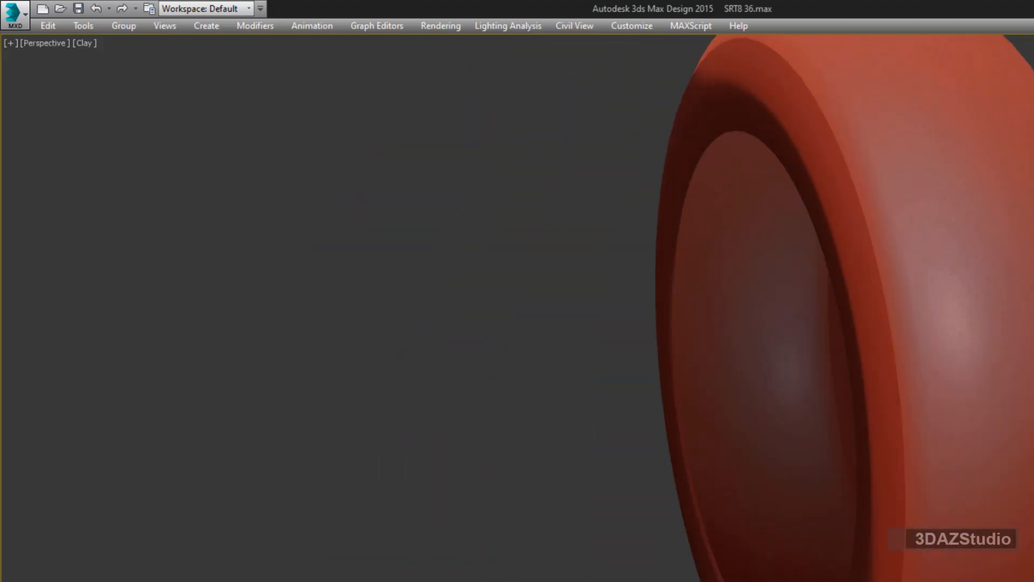
pyautogui.keyDown('alt'); pyautogui.moveTo(630, 298); pyautogui.dragTo(558, 350, button='middle'); pyautogui.keyUp('alt')
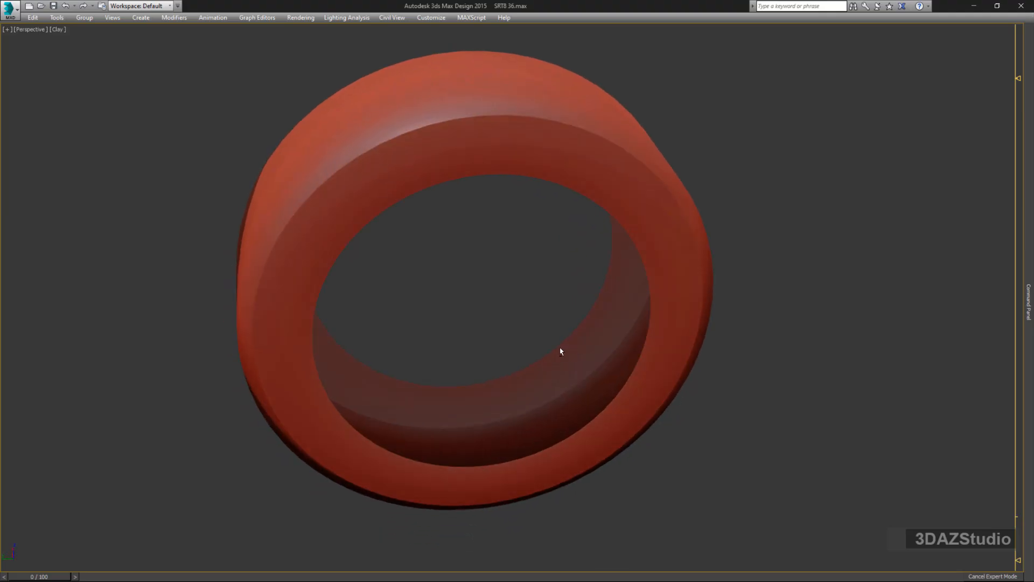
pyautogui.keyDown('alt'); pyautogui.moveTo(460, 304); pyautogui.dragTo(496, 291, button='middle'); pyautogui.keyUp('alt')
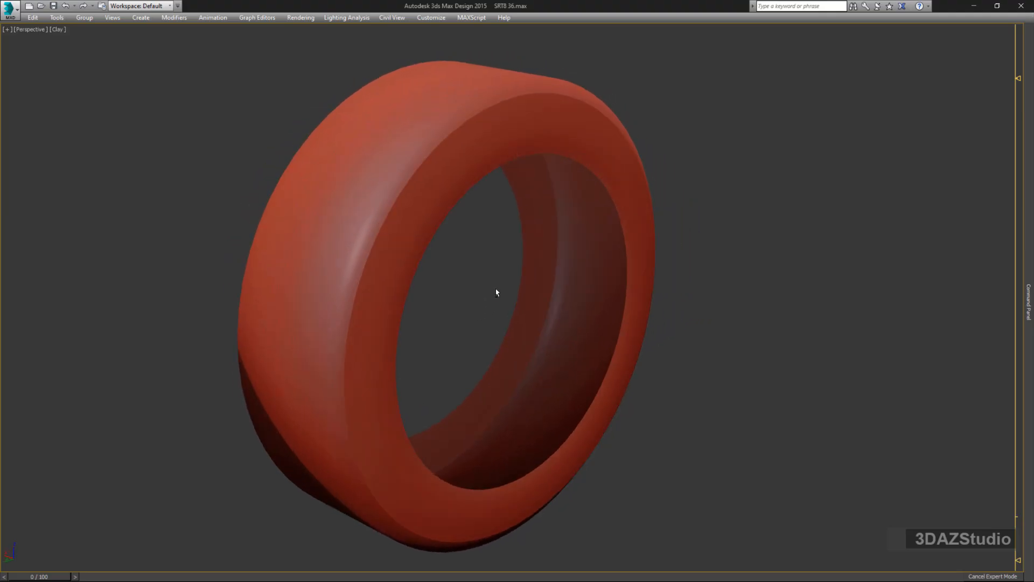
# - Examine the clay-shaded tire from several sides, checking the smoothing where the tread meets the sidewall and around the inner rim
pyautogui.keyDown('alt'); pyautogui.moveTo(806, 309); pyautogui.dragTo(782, 311, button='middle'); pyautogui.keyUp('alt')
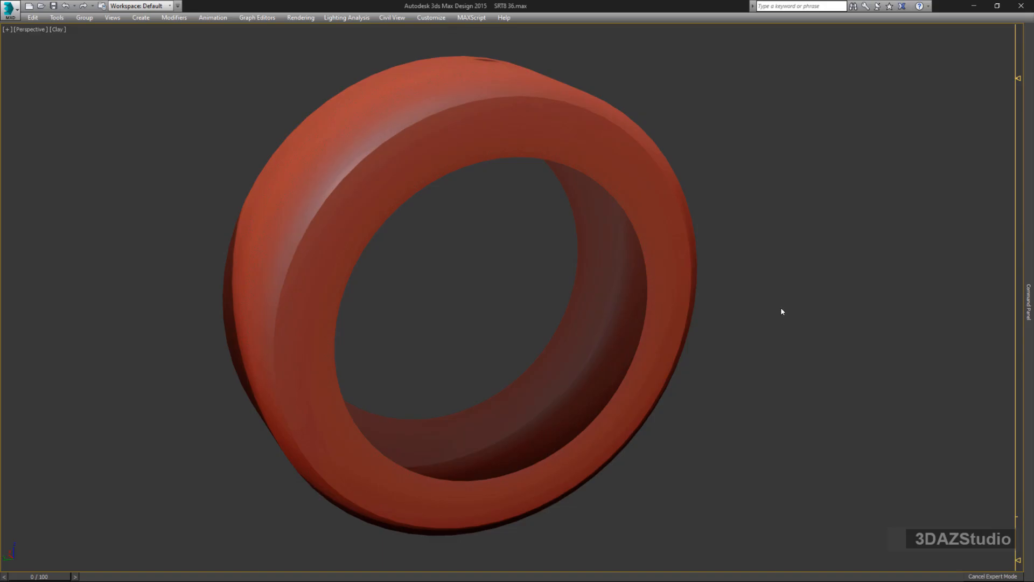
pyautogui.keyDown('alt'); pyautogui.moveTo(782, 310); pyautogui.dragTo(781, 325, button='middle'); pyautogui.keyUp('alt')
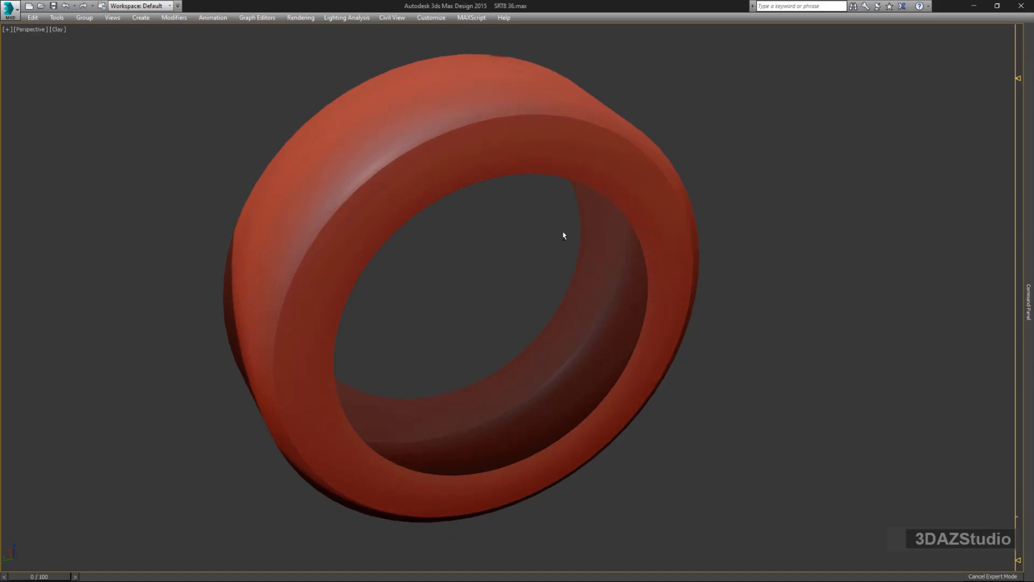
pyautogui.scroll(3, 419, 146)
pyautogui.scroll(2, 419, 145)
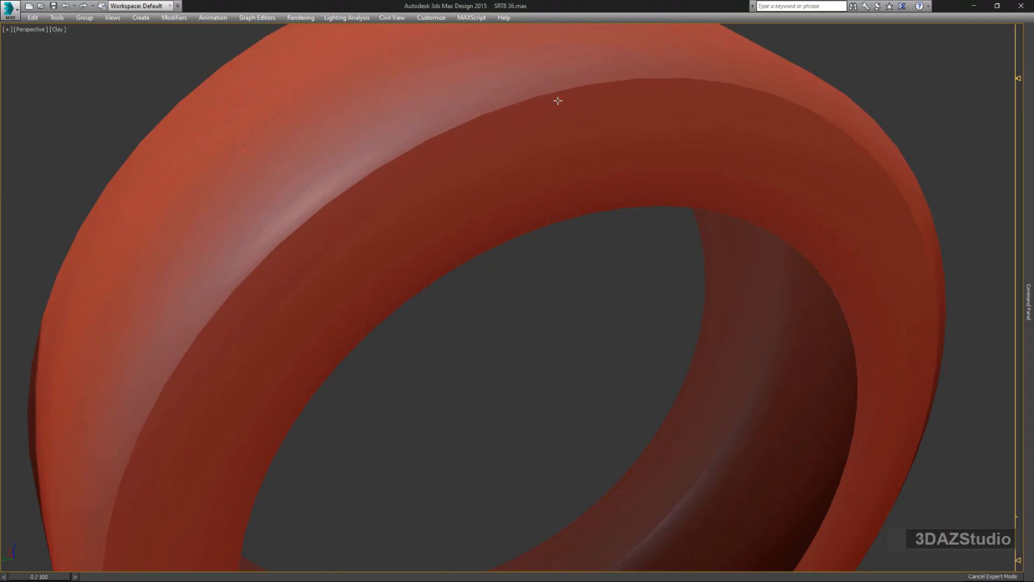
pyautogui.keyDown('alt'); pyautogui.moveTo(198, 310); pyautogui.dragTo(411, 328, button='middle'); pyautogui.keyUp('alt')
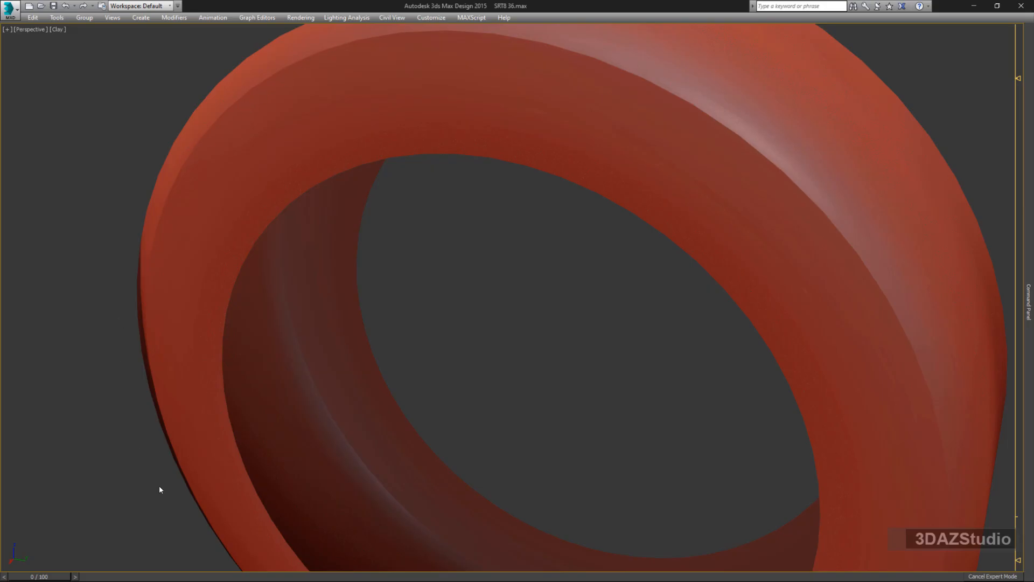
pyautogui.keyDown('alt'); pyautogui.moveTo(286, 366); pyautogui.dragTo(334, 286, button='middle'); pyautogui.keyUp('alt')
pyautogui.scroll(-2, 252, 317)
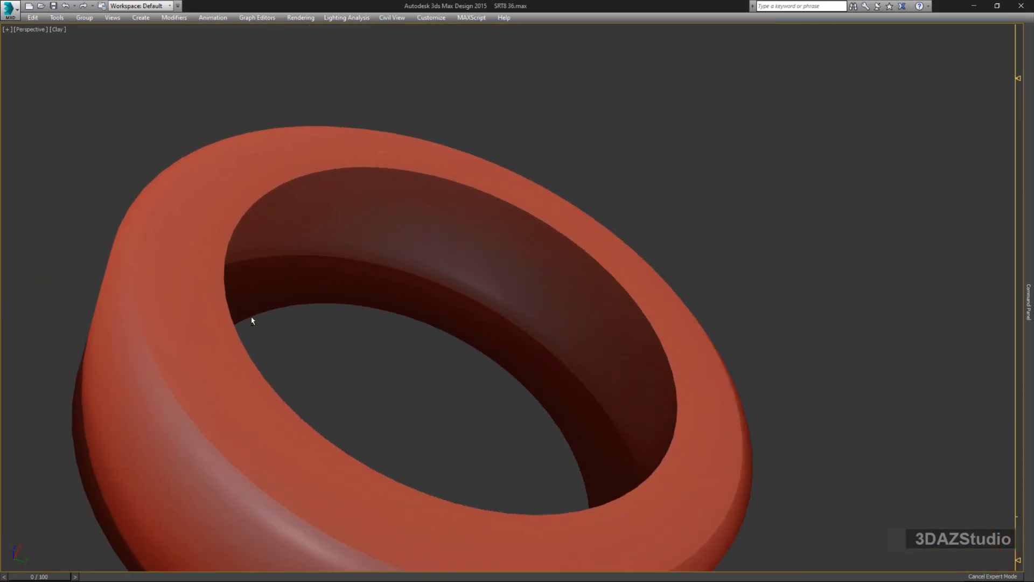
pyautogui.scroll(-2, 284, 345)
pyautogui.keyDown('alt'); pyautogui.moveTo(372, 395); pyautogui.dragTo(355, 398, button='middle'); pyautogui.keyUp('alt')
pyautogui.keyDown('alt'); pyautogui.moveTo(497, 351); pyautogui.dragTo(506, 388, button='middle'); pyautogui.keyUp('alt')
pyautogui.scroll(5, 605, 293)
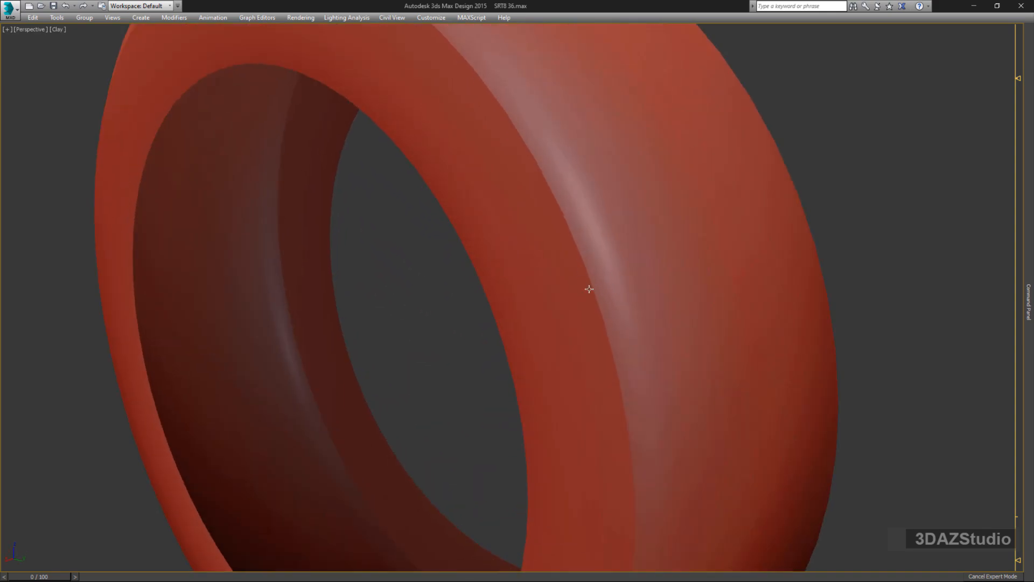
# - Inspect the vertices and mesh edges along the tire's outer sidewall rim in vertex mode, with the tire deselected at the end
pyautogui.click(574, 308)
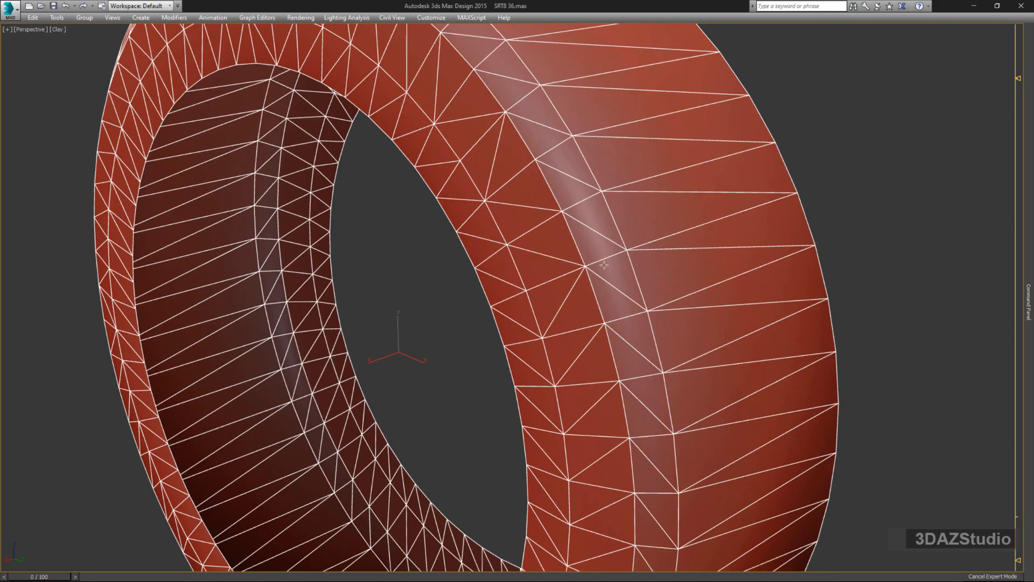
pyautogui.press('1')
pyautogui.keyDown('alt'); pyautogui.moveTo(569, 323); pyautogui.dragTo(645, 312, button='middle'); pyautogui.keyUp('alt')
pyautogui.scroll(4, 598, 268)
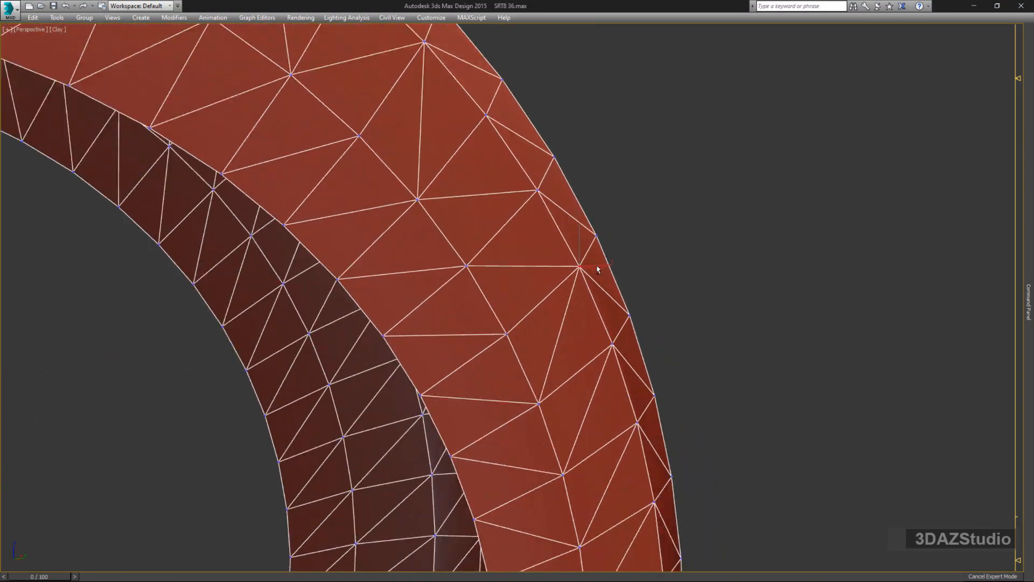
pyautogui.keyDown('alt'); pyautogui.moveTo(551, 290); pyautogui.dragTo(609, 277, button='middle'); pyautogui.keyUp('alt')
pyautogui.click(780, 209)
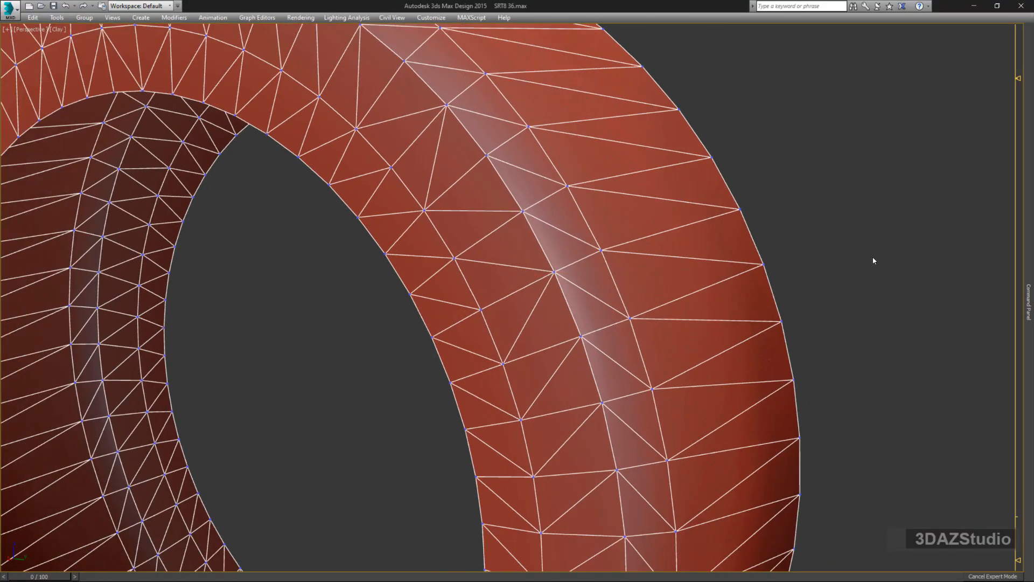
pyautogui.press('1')
pyautogui.click(842, 262)
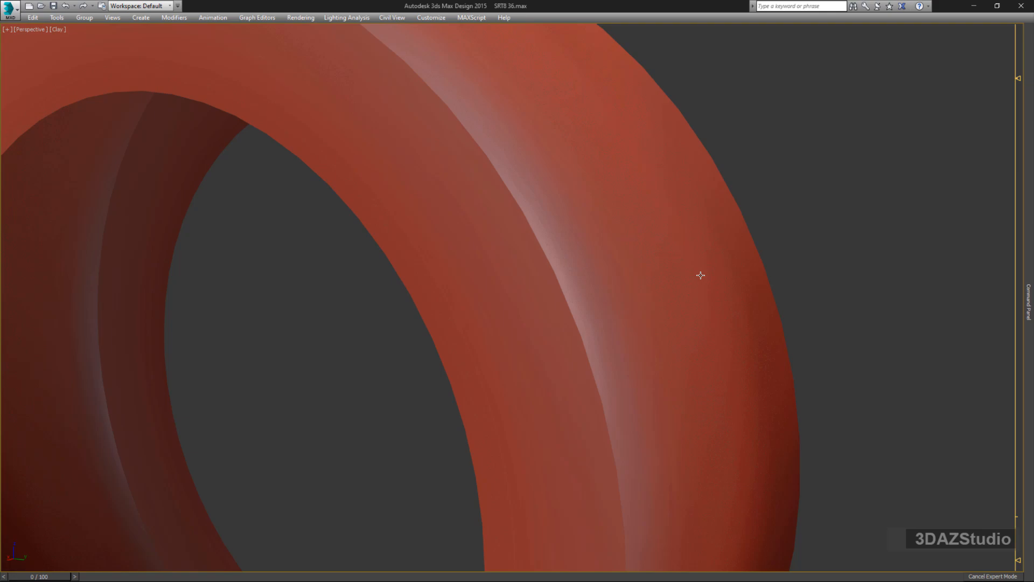
# - Select the tire and add an Edit Normals modifier to it
pyautogui.keyDown('alt'); pyautogui.moveTo(700, 275); pyautogui.dragTo(398, 231, button='middle'); pyautogui.keyUp('alt')
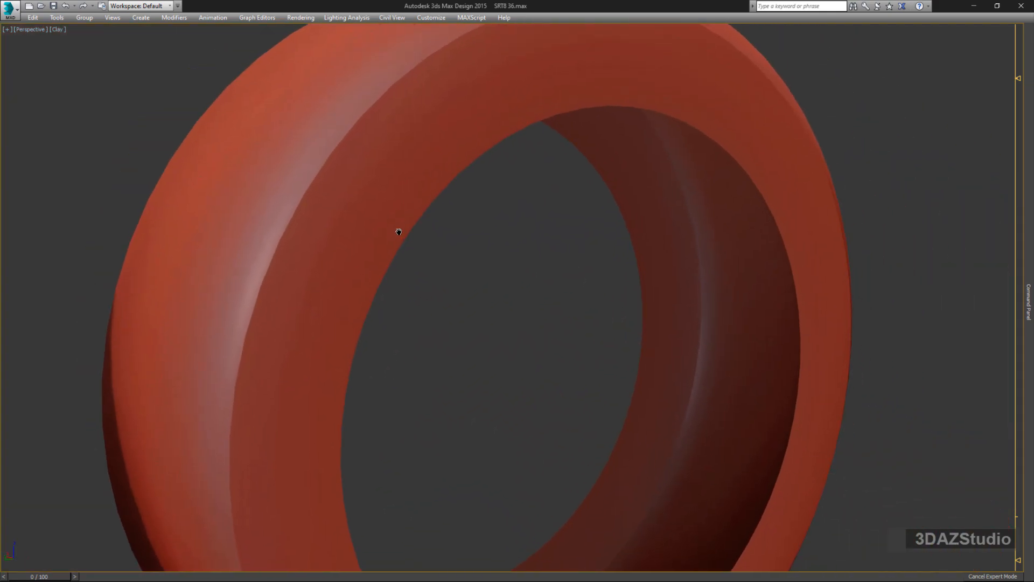
pyautogui.scroll(-4, 396, 233)
pyautogui.keyDown('alt'); pyautogui.moveTo(425, 276); pyautogui.dragTo(419, 287, button='middle'); pyautogui.keyUp('alt')
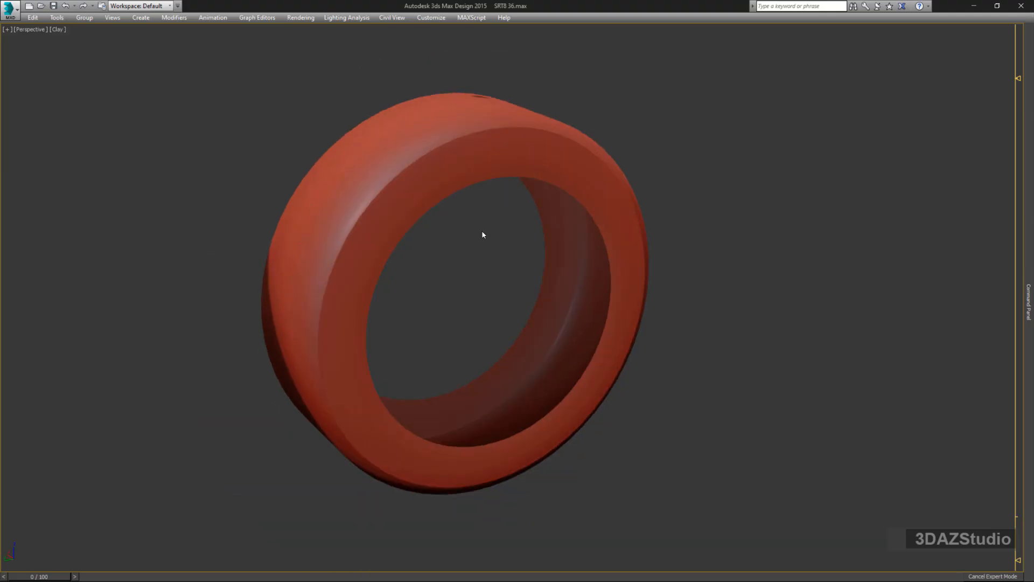
pyautogui.click(540, 154)
pyautogui.moveTo(1028, 162)
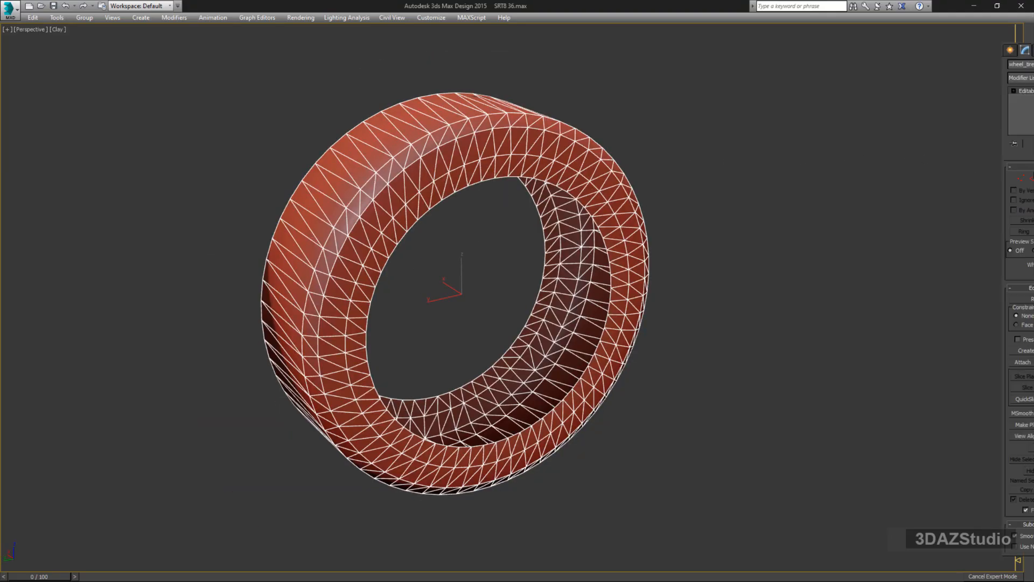
pyautogui.click(1017, 78)
pyautogui.press('e')
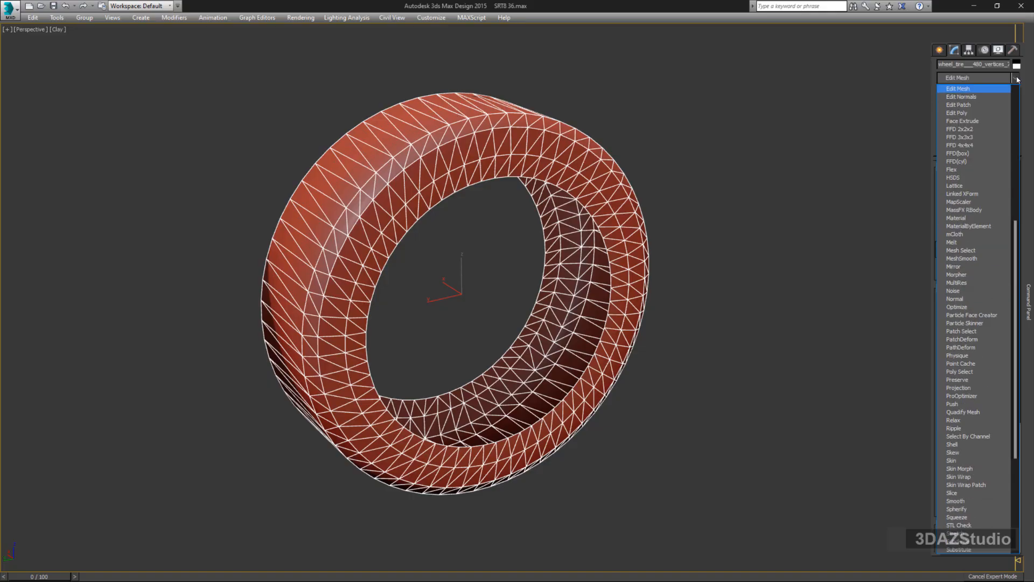
pyautogui.click(993, 96)
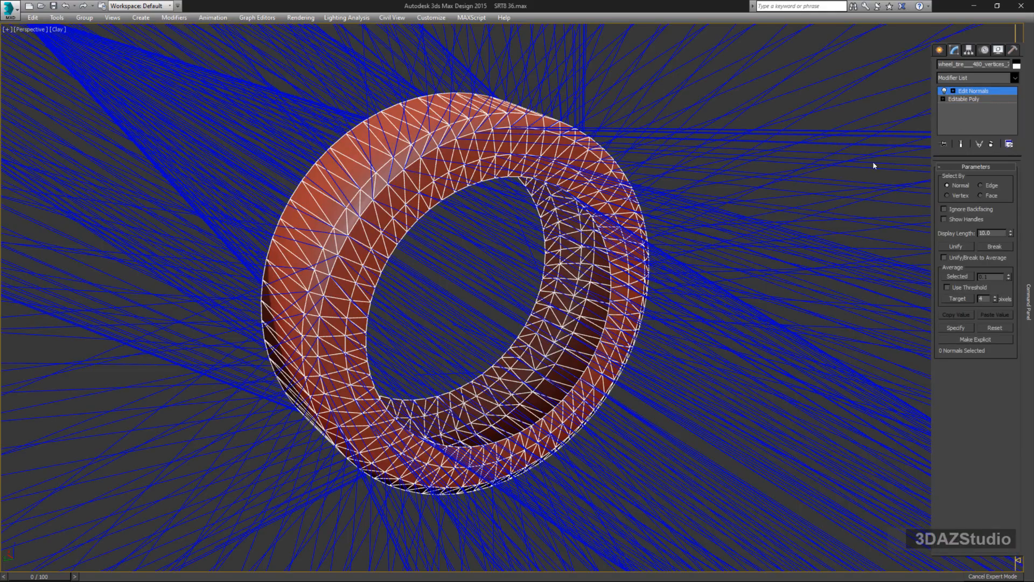
# - Set the display length of the tire's normals to 0.1
pyautogui.moveTo(1031, 236)
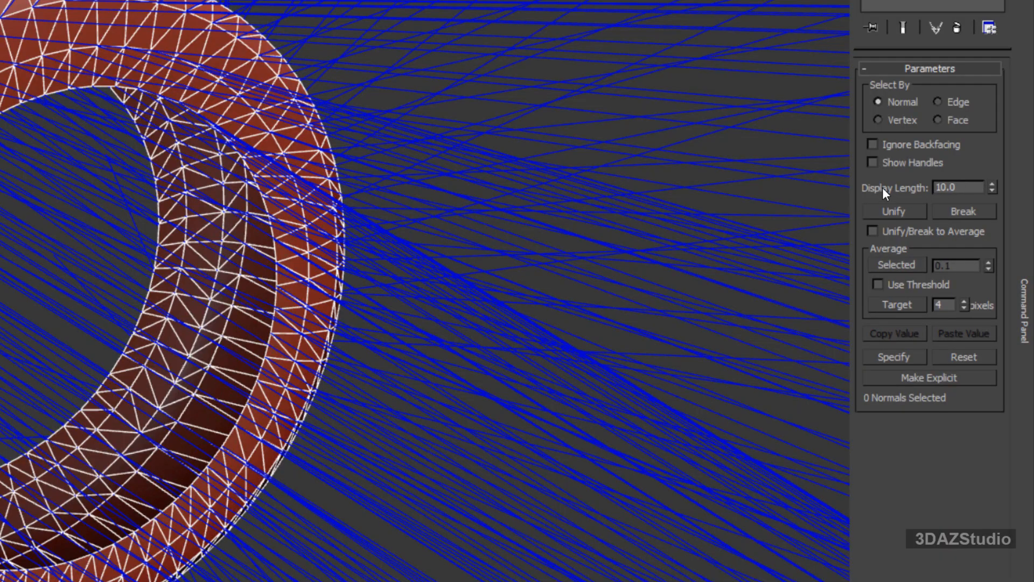
pyautogui.moveTo(956, 188); pyautogui.dragTo(900, 189)
pyautogui.write('0.1')
pyautogui.press('Return')
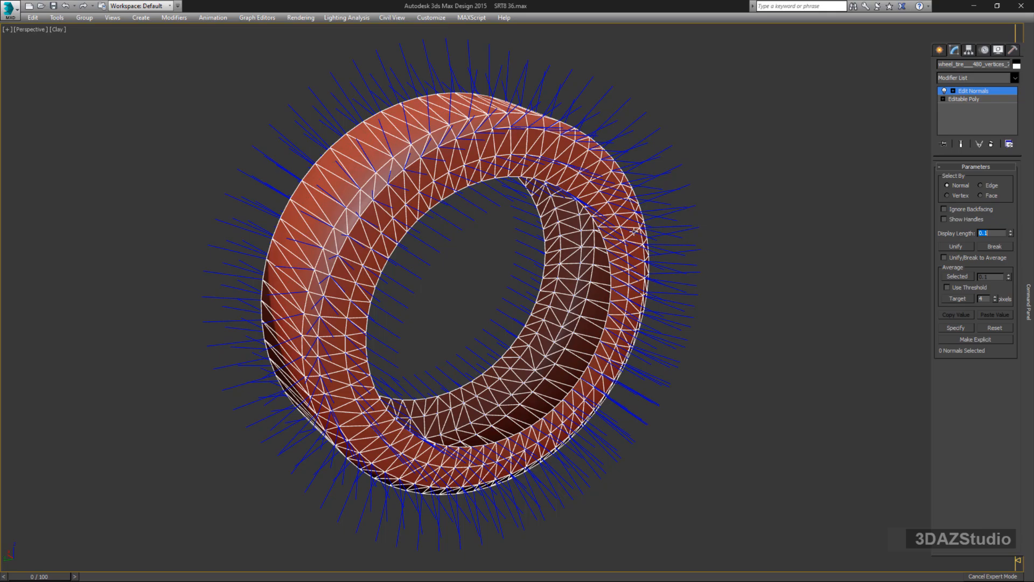
# - Average the two split normals at one vertex on the edge between the tire's tread and sidewall
pyautogui.keyDown('alt'); pyautogui.moveTo(632, 233); pyautogui.dragTo(576, 242, button='middle'); pyautogui.keyUp('alt')
pyautogui.keyDown('alt'); pyautogui.moveTo(462, 213); pyautogui.dragTo(437, 197, button='middle'); pyautogui.keyUp('alt')
pyautogui.scroll(4, 455, 172)
pyautogui.scroll(3, 306, 189)
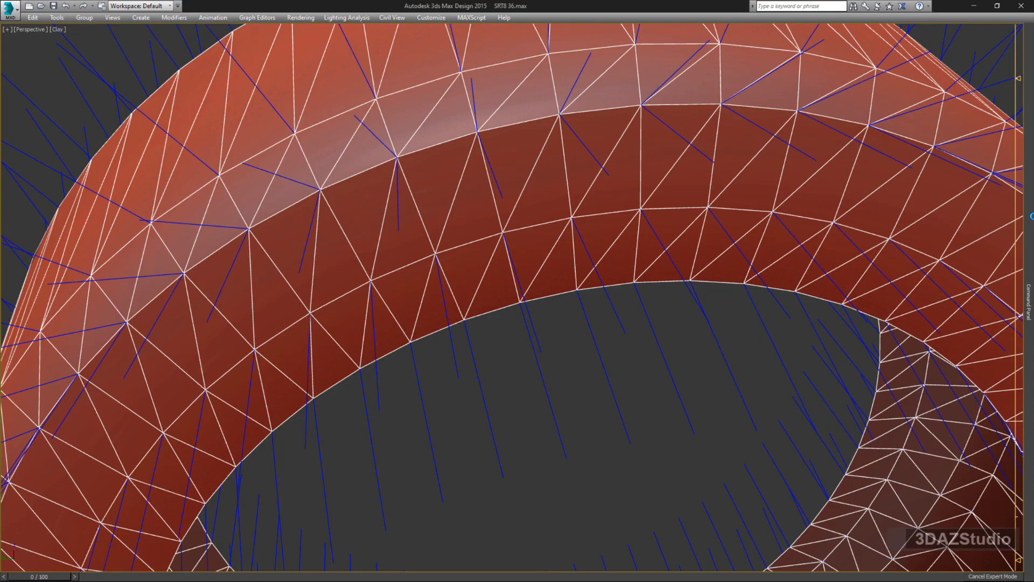
pyautogui.moveTo(1031, 216)
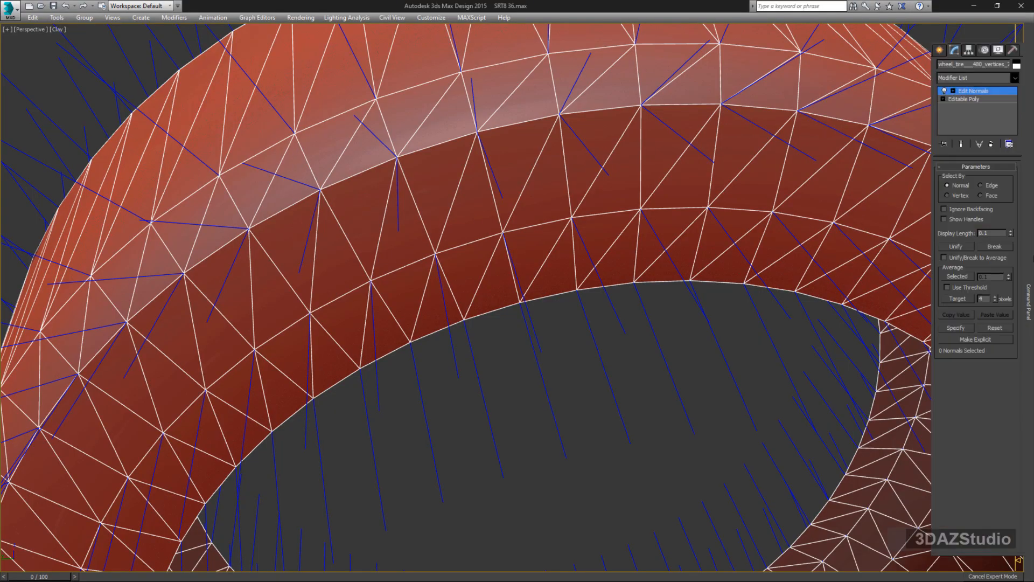
pyautogui.click(396, 173)
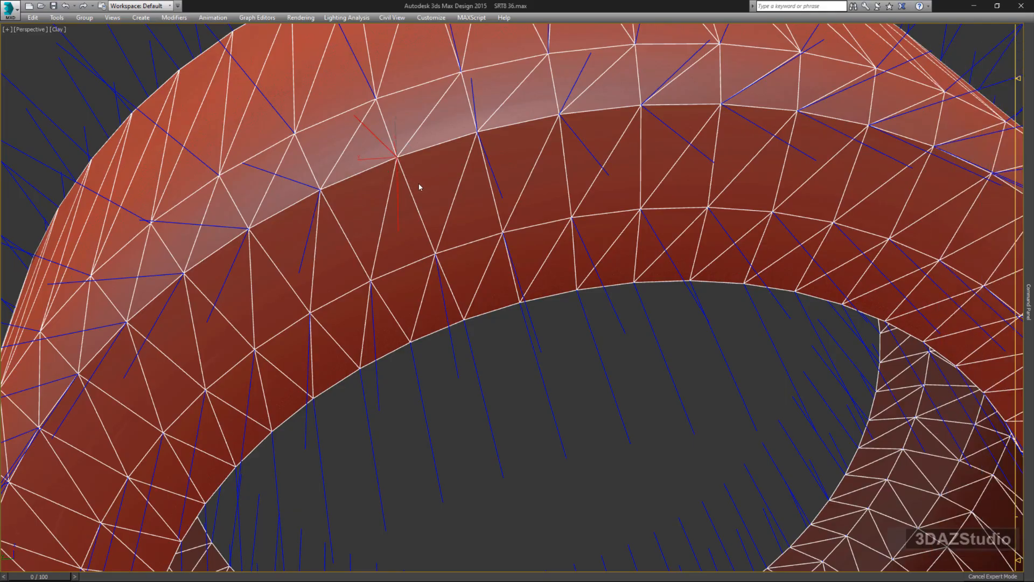
pyautogui.moveTo(430, 191); pyautogui.dragTo(425, 199, button='middle')
pyautogui.moveTo(1033, 257)
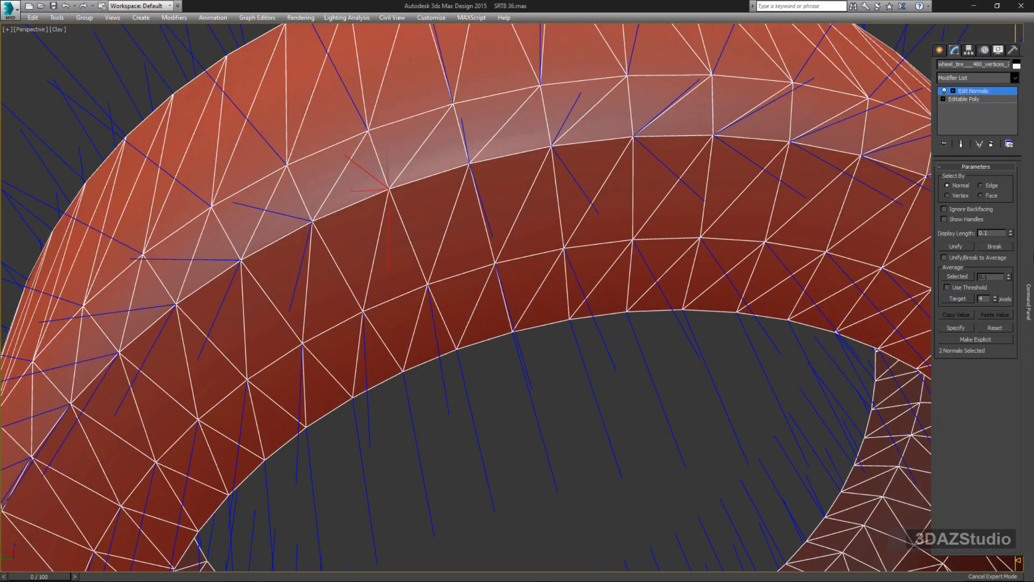
pyautogui.click(955, 276)
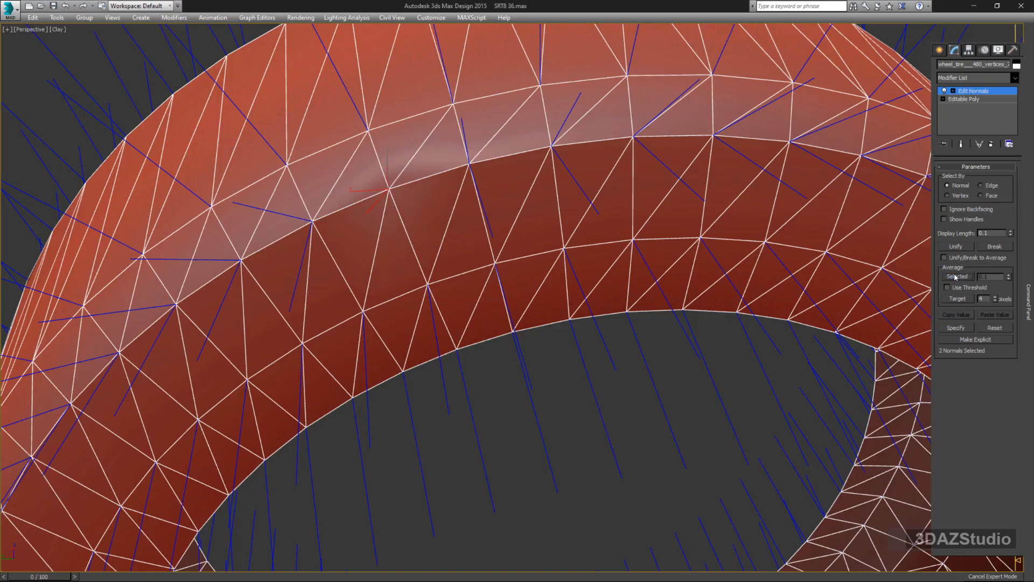
# - Average the two split normals at the neighbouring vertex on the same tread-to-sidewall edge
pyautogui.keyDown('alt'); pyautogui.moveTo(522, 195); pyautogui.dragTo(496, 187, button='middle'); pyautogui.keyUp('alt')
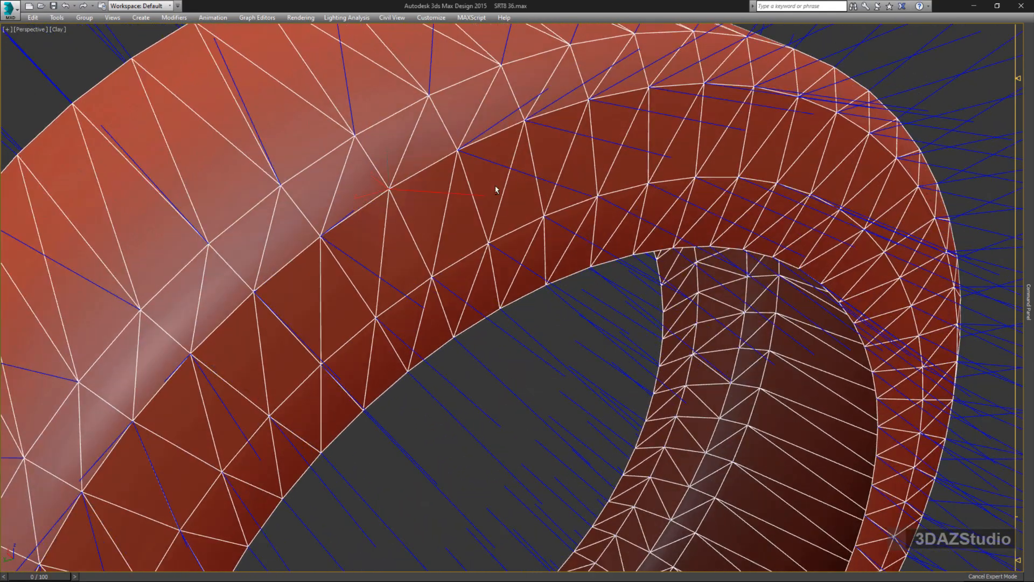
pyautogui.click(347, 259)
pyautogui.moveTo(1004, 291)
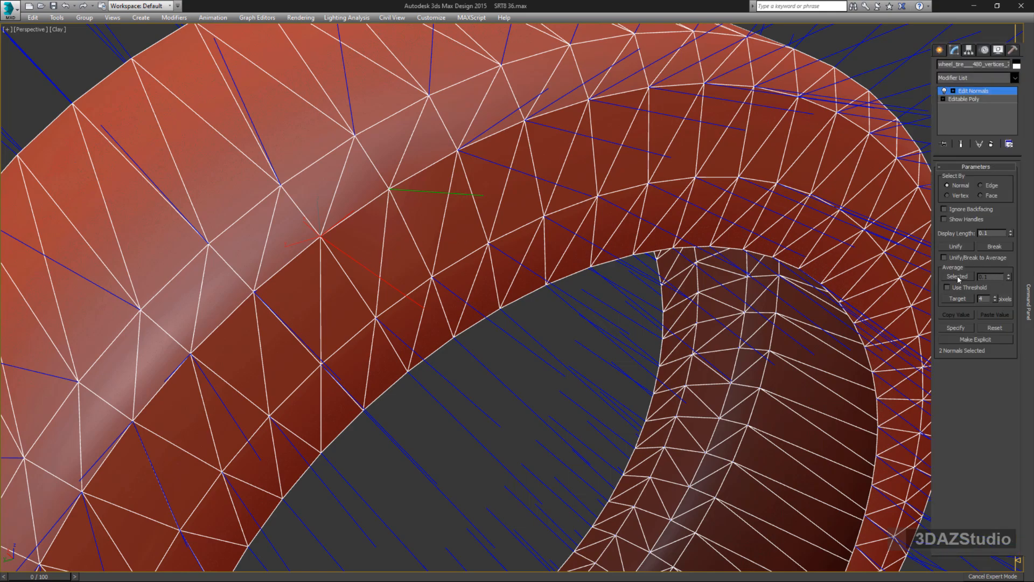
pyautogui.click(957, 258)
pyautogui.click(958, 279)
pyautogui.moveTo(461, 242)
pyautogui.keyDown('alt'); pyautogui.mouseDown(button='middle')
pyautogui.moveTo(470, 232)
pyautogui.moveTo(425, 244)
pyautogui.moveTo(450, 245)
pyautogui.mouseUp(button='middle'); pyautogui.keyUp('alt')
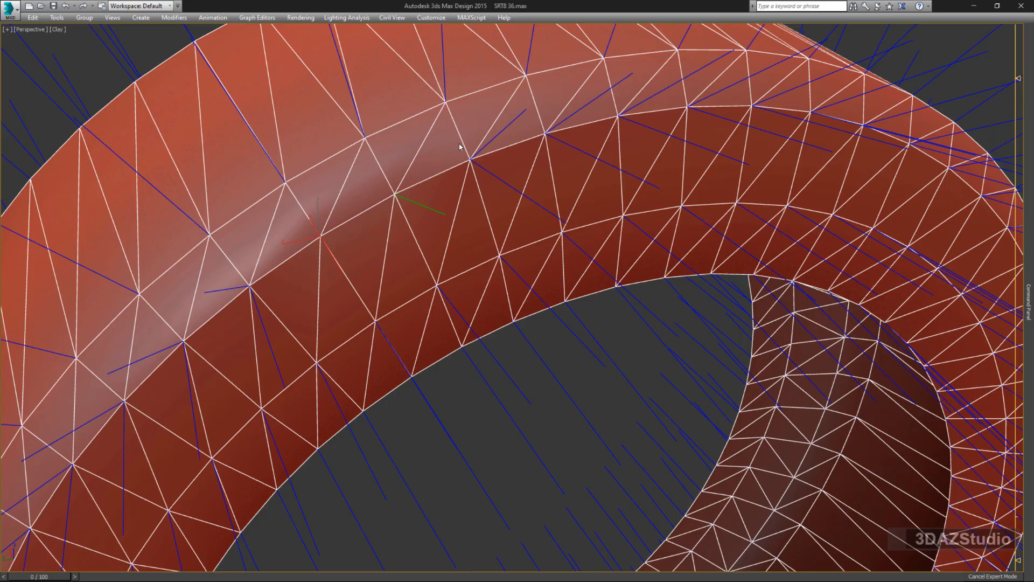
# - Look up the keyboard shortcut for Average Normals in the Edit Normals group of the user interface customization
pyautogui.click(431, 18)
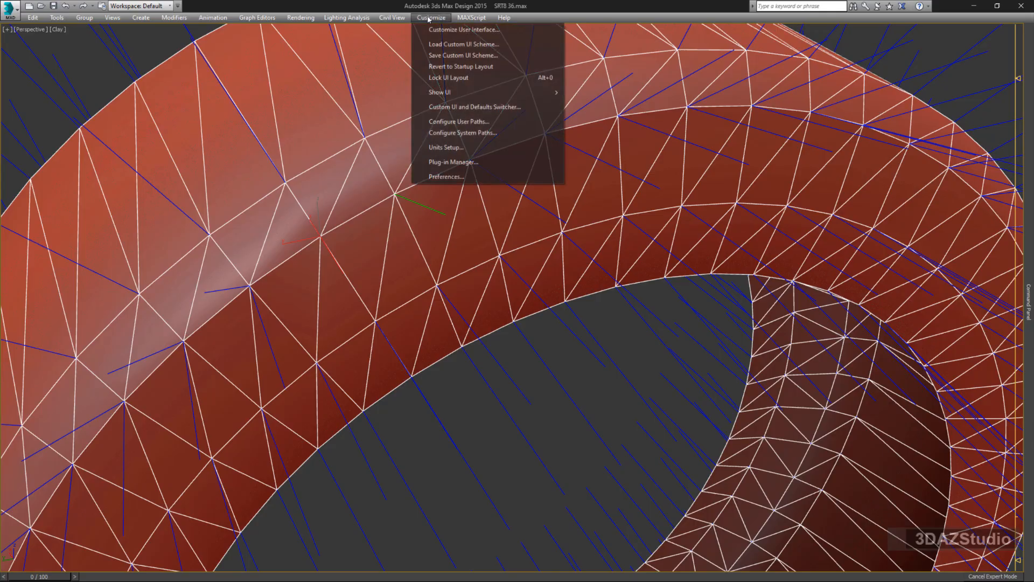
pyautogui.click(458, 31)
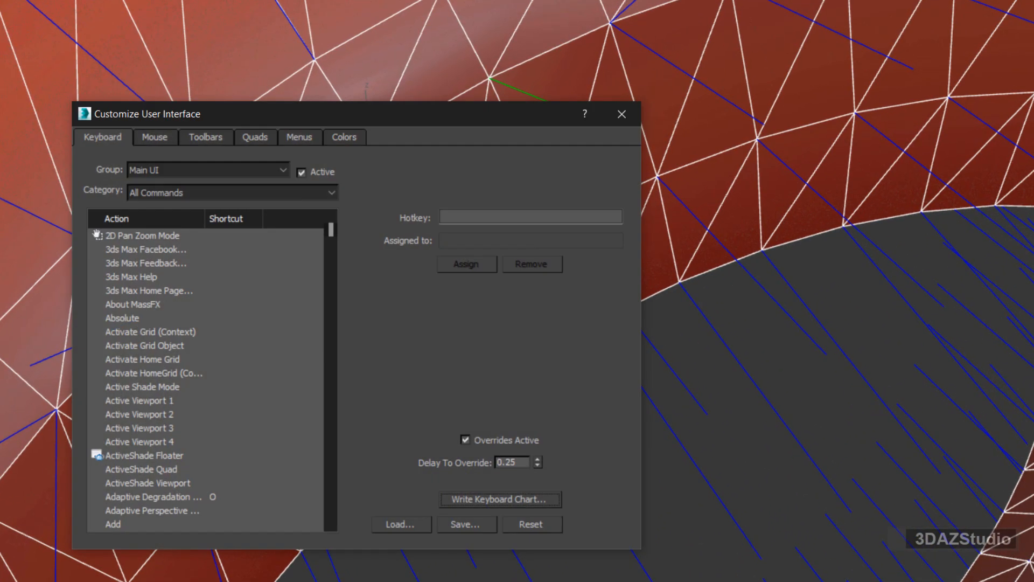
pyautogui.click(267, 170)
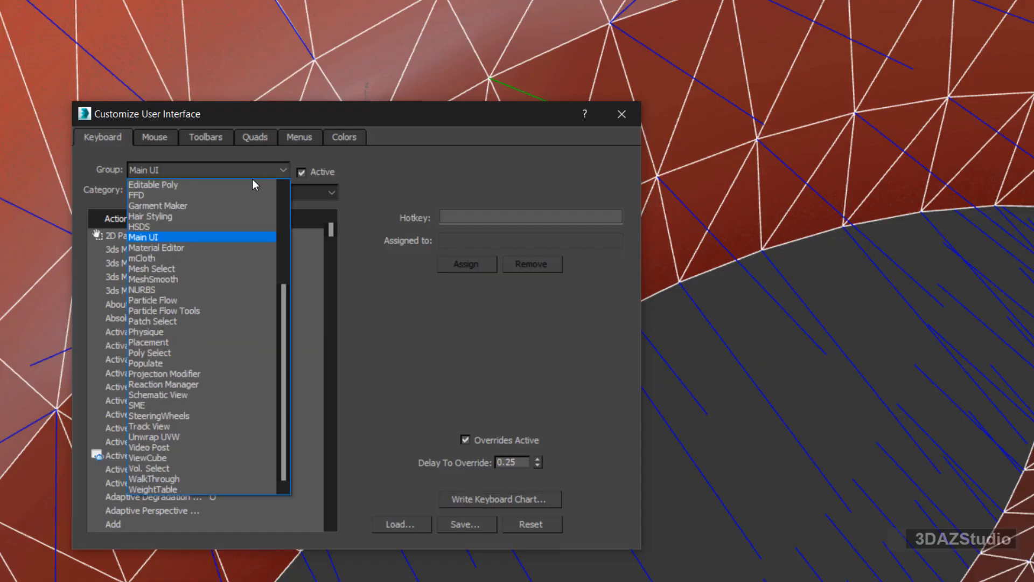
pyautogui.scroll(3, 249, 189)
pyautogui.click(204, 208)
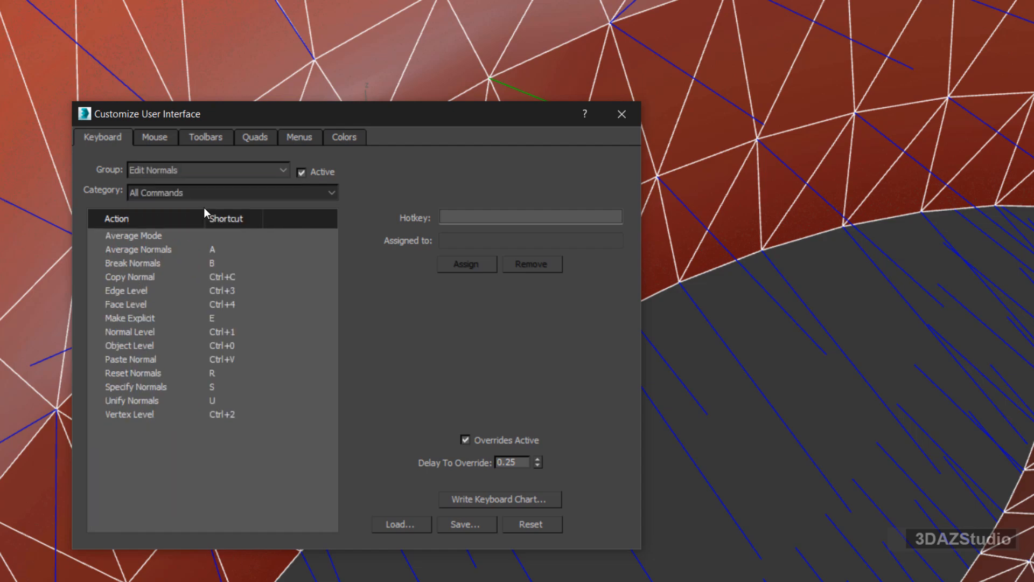
pyautogui.click(156, 251)
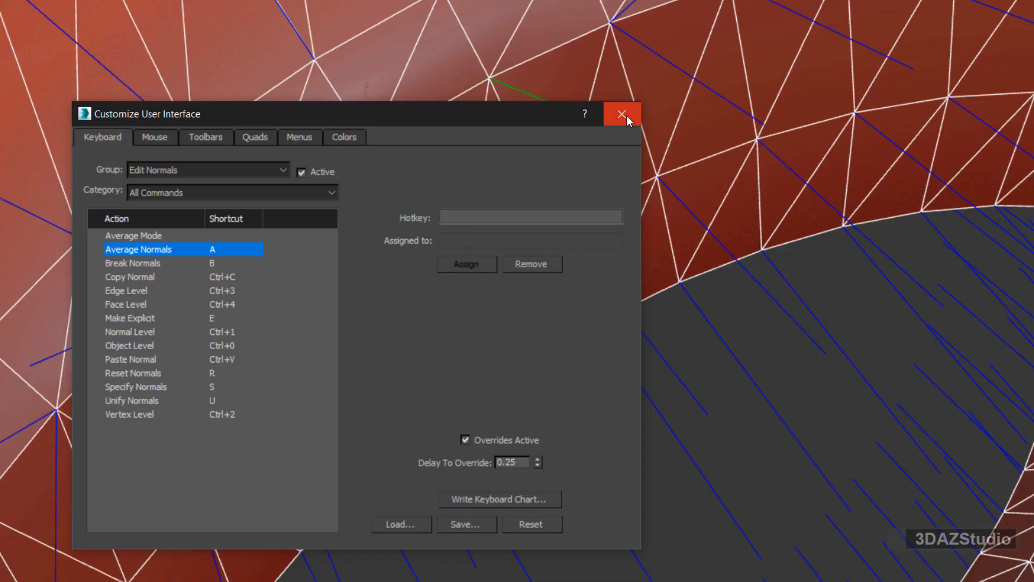
pyautogui.click(624, 115)
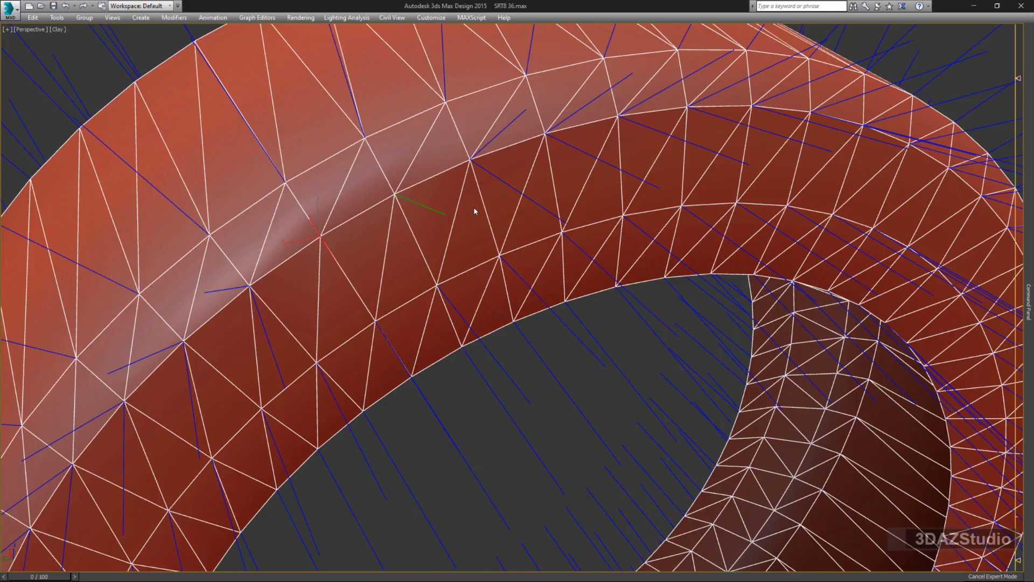
# - Unify the split normals at the next vertices along the tread-to-sidewall edge and switch the viewport to wireframe
pyautogui.moveTo(460, 158); pyautogui.dragTo(495, 179)
pyautogui.press('u')
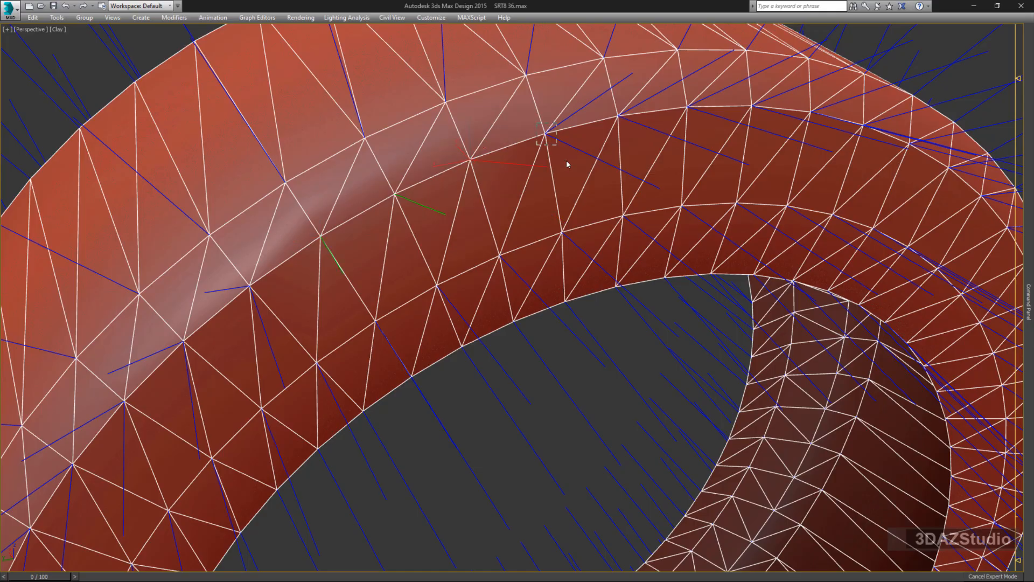
pyautogui.keyDown('alt'); pyautogui.moveTo(554, 198); pyautogui.dragTo(601, 228, button='middle'); pyautogui.keyUp('alt')
pyautogui.press('F3')
# - Unify the split normals at each remaining vertex along the tread-to-sidewall edge, working around the tire in wireframe
pyautogui.moveTo(570, 160); pyautogui.dragTo(615, 195)
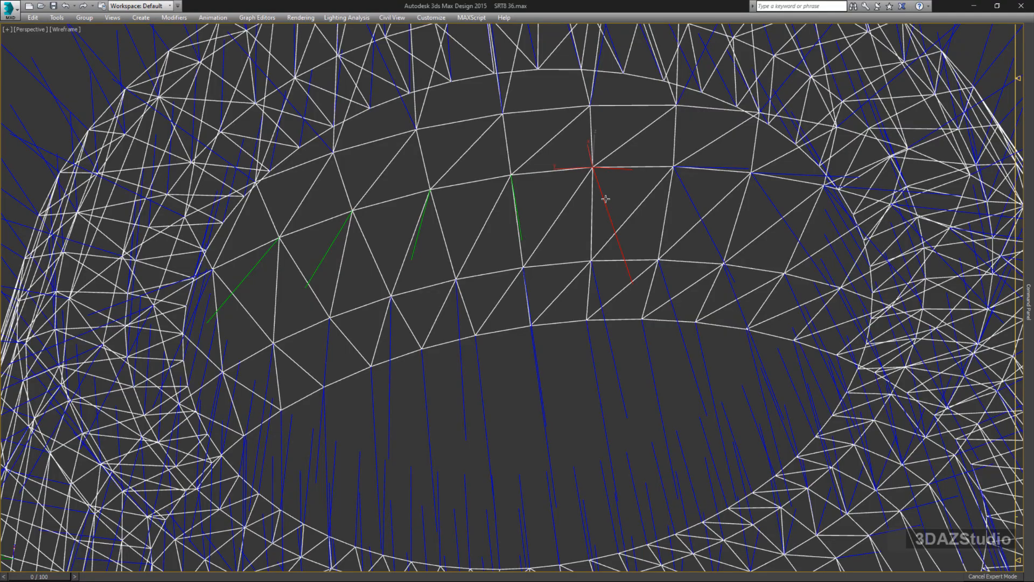
pyautogui.keyDown('alt'); pyautogui.moveTo(611, 209); pyautogui.dragTo(584, 201, button='middle'); pyautogui.keyUp('alt')
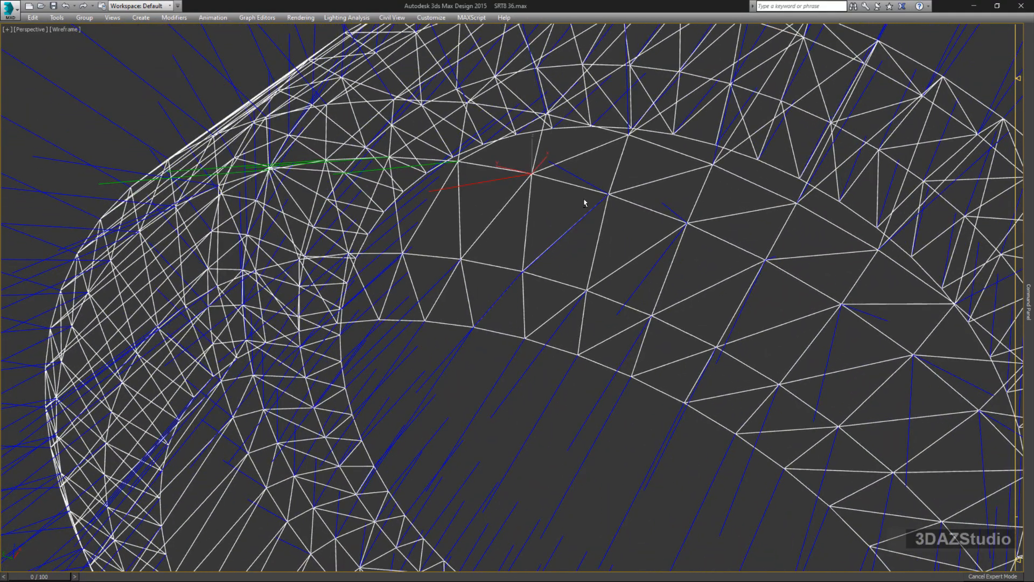
pyautogui.moveTo(595, 177); pyautogui.dragTo(686, 237)
pyautogui.moveTo(748, 250); pyautogui.dragTo(790, 291)
pyautogui.keyDown('alt'); pyautogui.moveTo(774, 297); pyautogui.dragTo(734, 294, button='middle'); pyautogui.keyUp('alt')
pyautogui.moveTo(812, 291); pyautogui.dragTo(834, 318)
pyautogui.keyDown('alt'); pyautogui.moveTo(795, 340); pyautogui.dragTo(707, 299, button='middle'); pyautogui.keyUp('alt')
pyautogui.moveTo(692, 267); pyautogui.dragTo(658, 295)
pyautogui.keyDown('alt'); pyautogui.moveTo(660, 314); pyautogui.dragTo(725, 328, button='middle'); pyautogui.keyUp('alt')
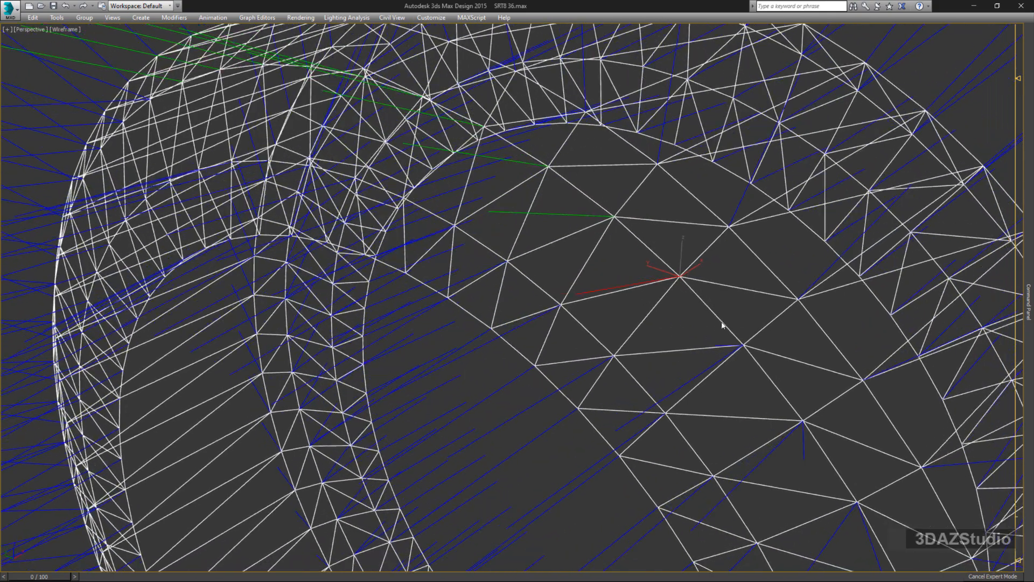
pyautogui.moveTo(754, 334); pyautogui.dragTo(727, 358)
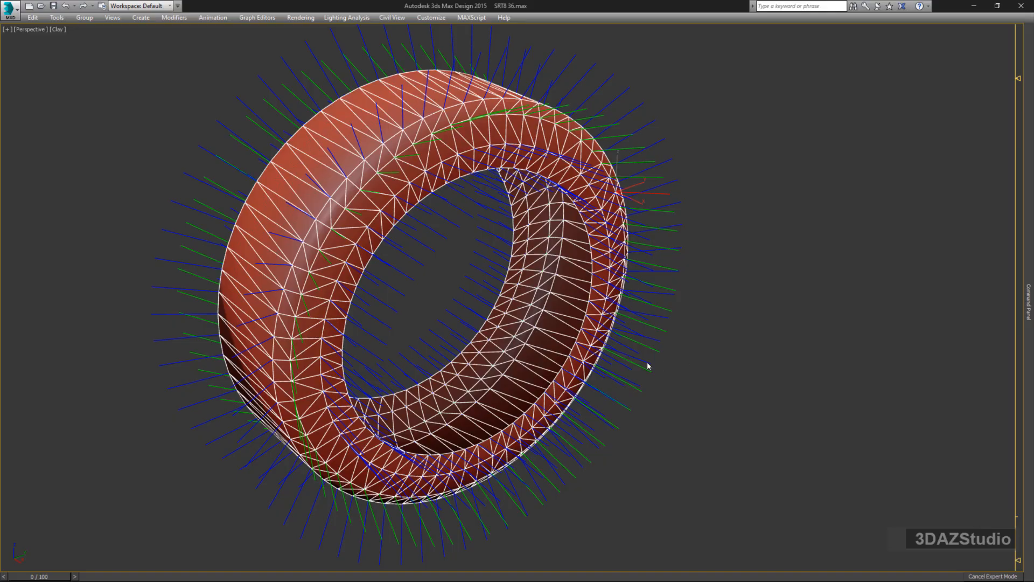
# - Collapse the Edit Normals modifier into the tire's Editable Poly and accept the warning
pyautogui.moveTo(648, 366)
pyautogui.keyDown('alt'); pyautogui.mouseDown(button='middle')
pyautogui.moveTo(531, 358)
pyautogui.moveTo(662, 341)
pyautogui.moveTo(680, 328)
pyautogui.mouseUp(button='middle'); pyautogui.keyUp('alt')
pyautogui.scroll(-4, 826, 360)
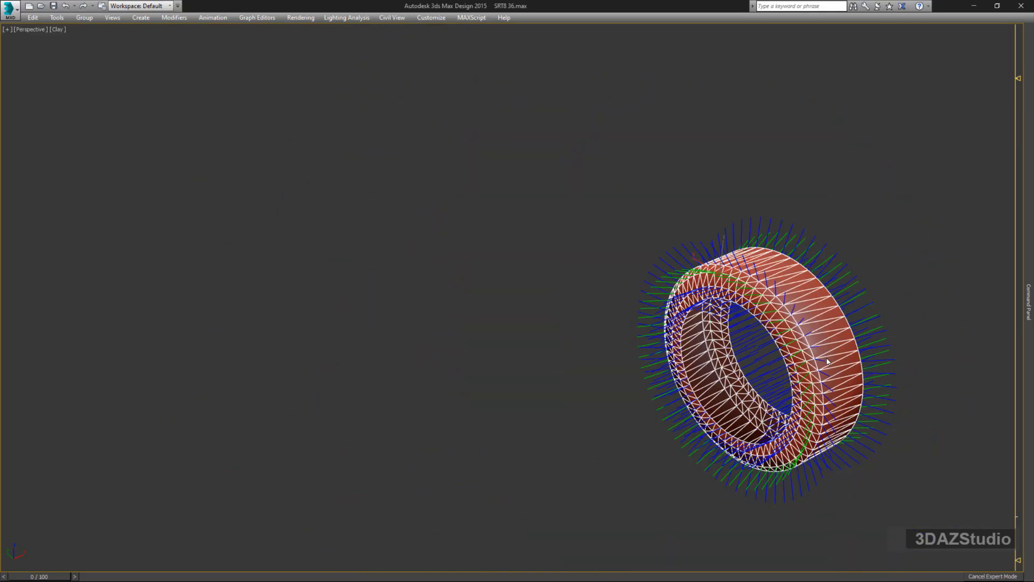
pyautogui.moveTo(826, 360); pyautogui.dragTo(462, 283, button='middle')
pyautogui.scroll(5, 381, 197)
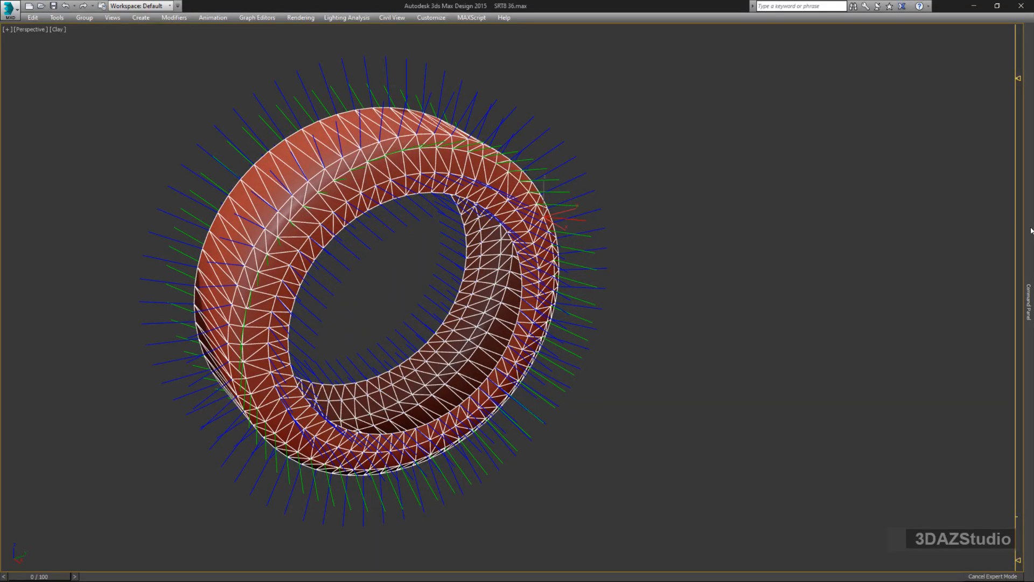
pyautogui.moveTo(1031, 231)
pyautogui.moveTo(1019, 98)
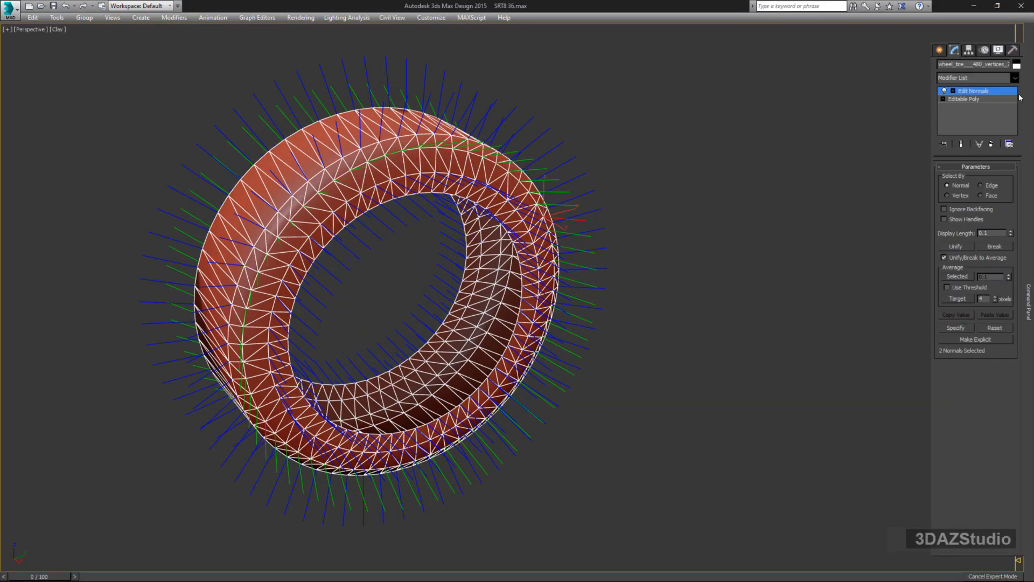
pyautogui.rightClick(982, 91)
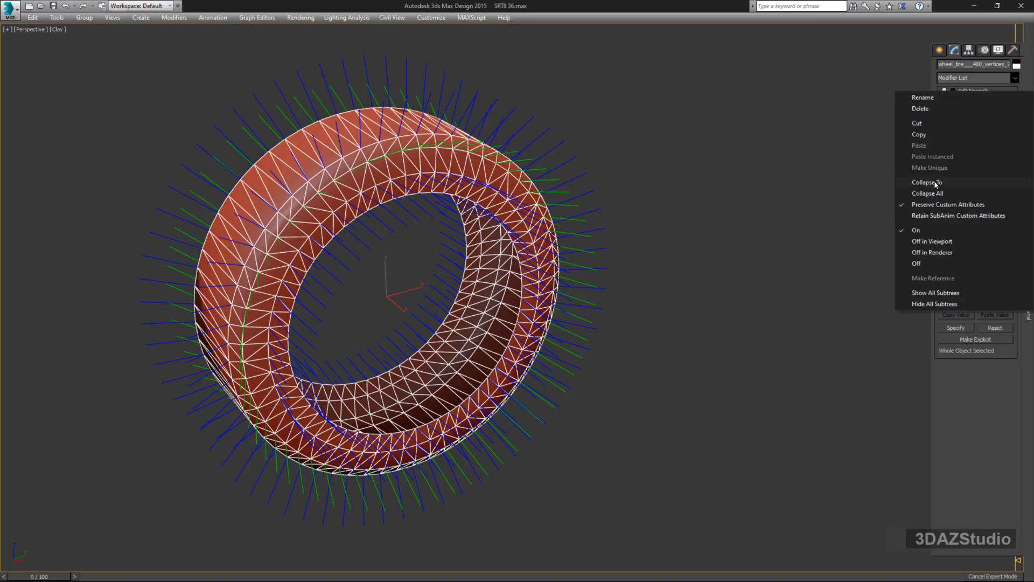
pyautogui.click(910, 185)
pyautogui.click(563, 336)
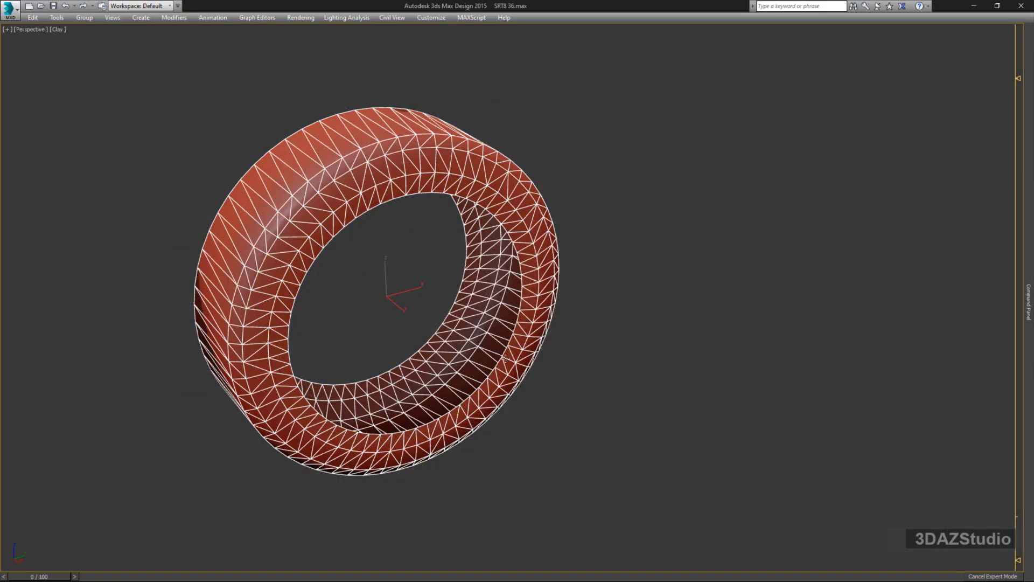
# - Inspect the textured tire in shaded display without edged faces, including from the top view
pyautogui.keyDown('alt'); pyautogui.moveTo(568, 339); pyautogui.dragTo(591, 393, button='middle'); pyautogui.keyUp('alt')
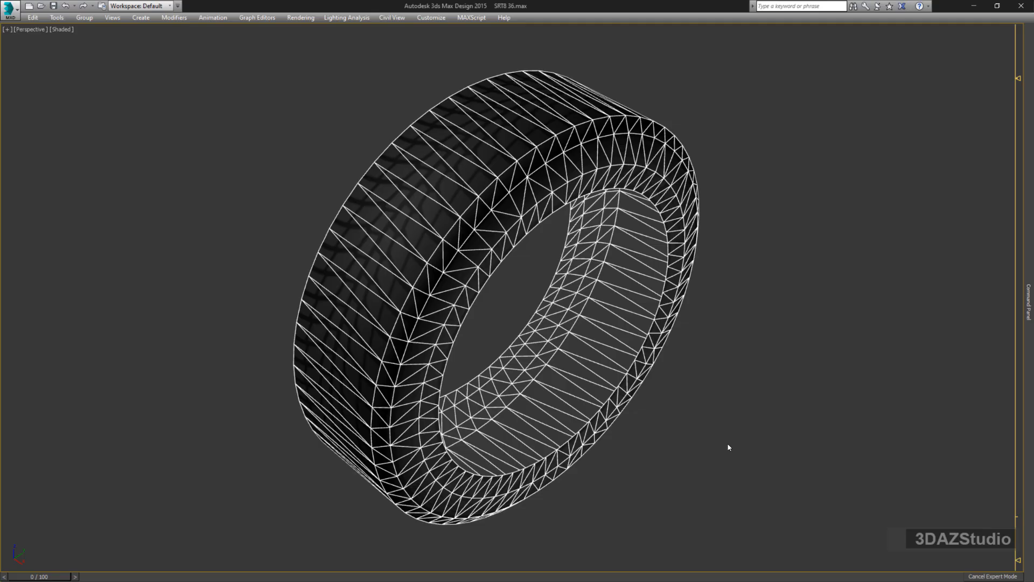
pyautogui.keyDown('alt'); pyautogui.moveTo(727, 446); pyautogui.dragTo(753, 432, button='middle'); pyautogui.keyUp('alt')
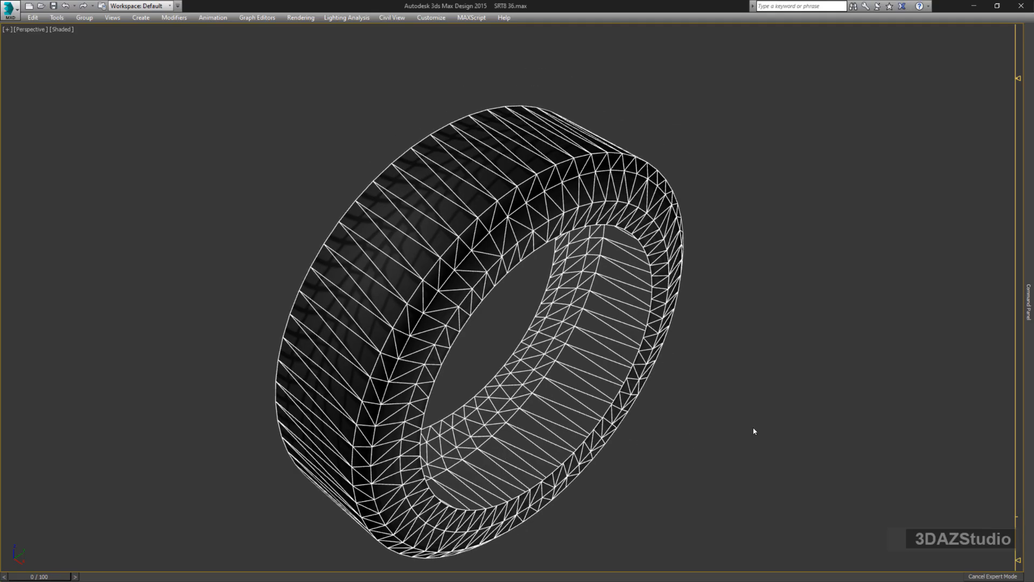
pyautogui.press('F4')
pyautogui.moveTo(677, 421)
pyautogui.keyDown('alt'); pyautogui.mouseDown(button='middle')
pyautogui.moveTo(768, 416)
pyautogui.moveTo(535, 418)
pyautogui.moveTo(740, 362)
pyautogui.mouseUp(button='middle'); pyautogui.keyUp('alt')
pyautogui.press('t')
pyautogui.scroll(-2, 611, 355)
pyautogui.moveTo(619, 381); pyautogui.dragTo(426, 260, button='middle')
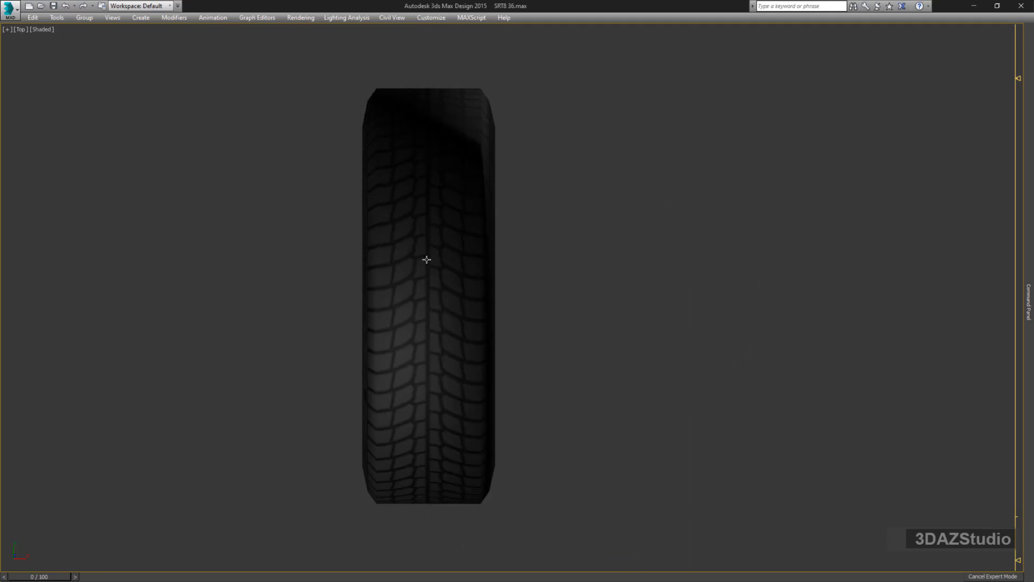
# - Select the tire's outer tread element, exclude the tread faces, and detach the two shoulder rings as a separate element
pyautogui.click(431, 272)
pyautogui.scroll(-2, 431, 272)
pyautogui.press('5')
pyautogui.click(434, 262)
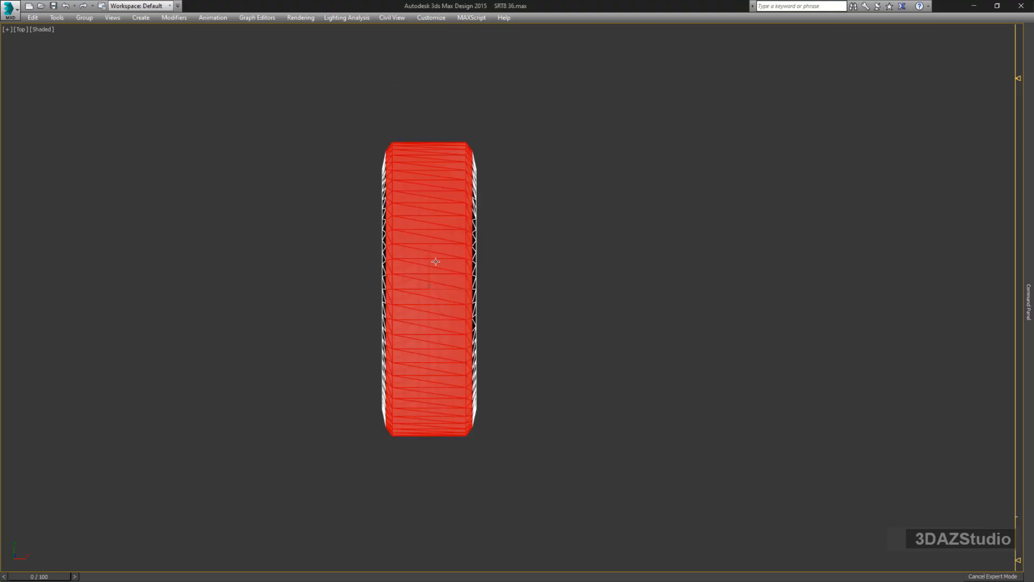
pyautogui.keyDown('alt'); pyautogui.moveTo(438, 350); pyautogui.dragTo(438, 464); pyautogui.keyUp('alt')
pyautogui.moveTo(524, 391); pyautogui.dragTo(426, 358, button='middle')
pyautogui.press('p')
pyautogui.hotkey('ctrl', 'd')
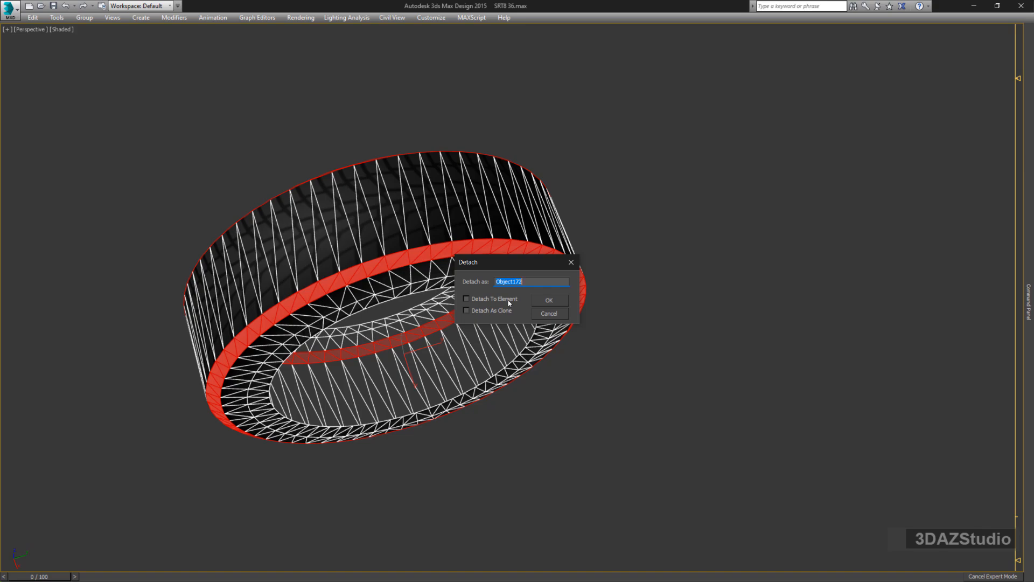
pyautogui.press('Return')
# - Check the detached shoulder on the shaded tire and add an Edit Normals modifier to the tire
pyautogui.moveTo(509, 303)
pyautogui.keyDown('alt'); pyautogui.mouseDown(button='middle')
pyautogui.moveTo(618, 342)
pyautogui.moveTo(487, 323)
pyautogui.moveTo(599, 286)
pyautogui.moveTo(373, 311)
pyautogui.moveTo(442, 315)
pyautogui.mouseUp(button='middle'); pyautogui.keyUp('alt')
pyautogui.press('F4')
pyautogui.scroll(5, 585, 300)
pyautogui.moveTo(1026, 95)
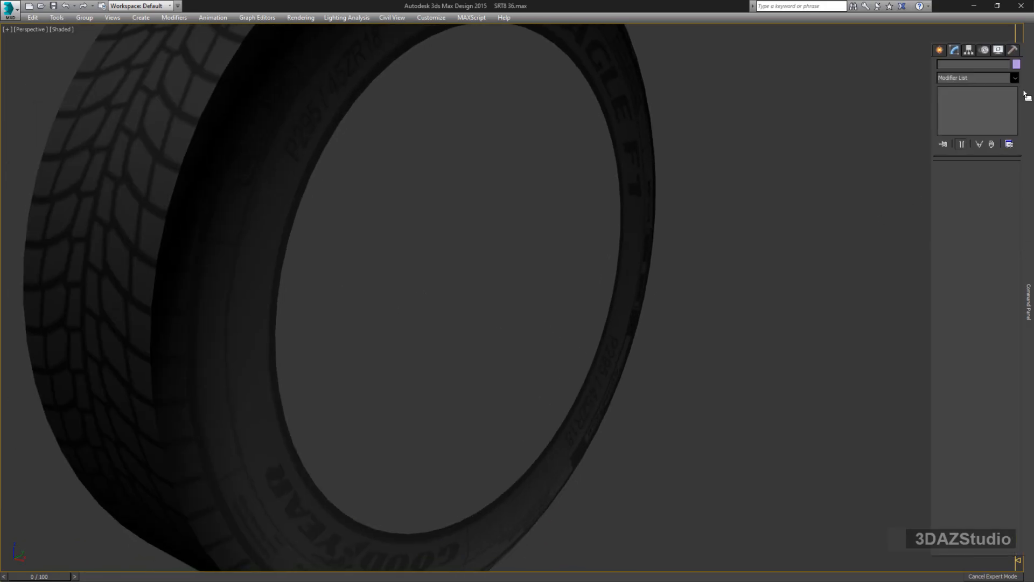
pyautogui.click(614, 110)
pyautogui.click(1016, 79)
pyautogui.press('e')
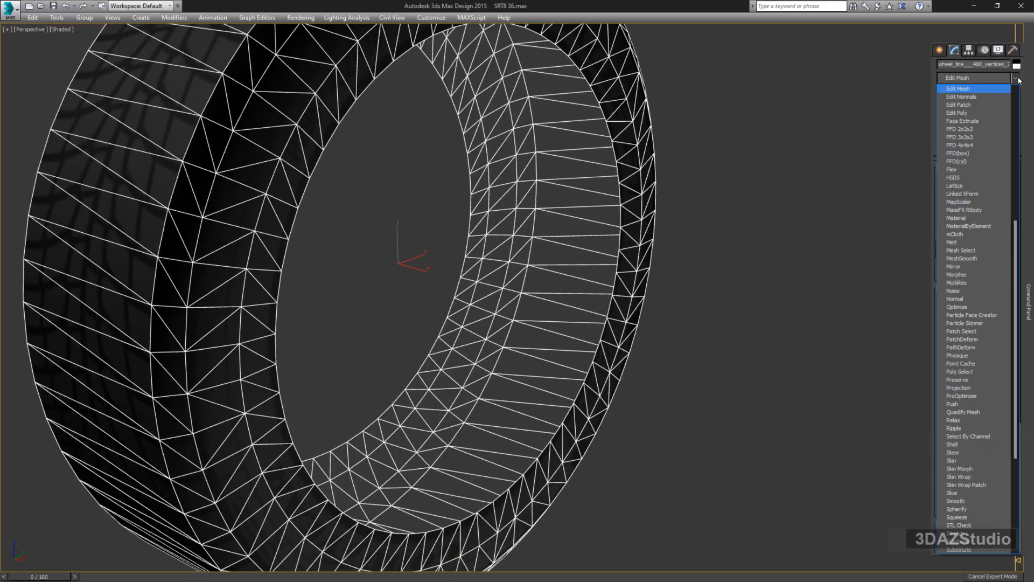
pyautogui.click(994, 97)
# - Set the normals' display length to 0.1 and enable Unify/Break to Average
pyautogui.keyDown('alt'); pyautogui.moveTo(522, 322); pyautogui.dragTo(527, 340, button='middle'); pyautogui.keyUp('alt')
pyautogui.moveTo(1030, 240)
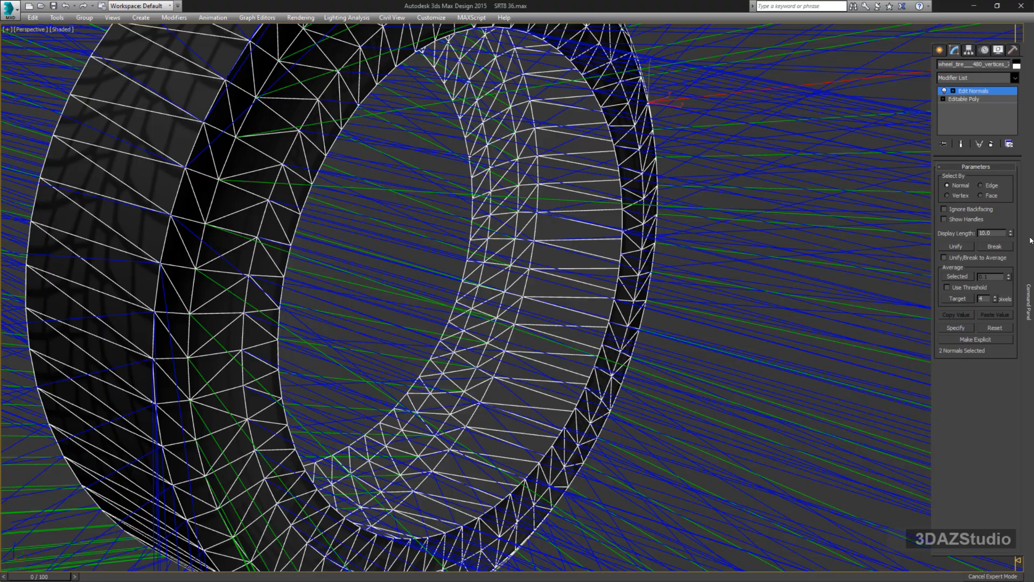
pyautogui.doubleClick(999, 232)
pyautogui.write('0.1')
pyautogui.click(961, 257)
pyautogui.keyDown('alt'); pyautogui.moveTo(584, 295); pyautogui.dragTo(528, 385, button='middle'); pyautogui.keyUp('alt')
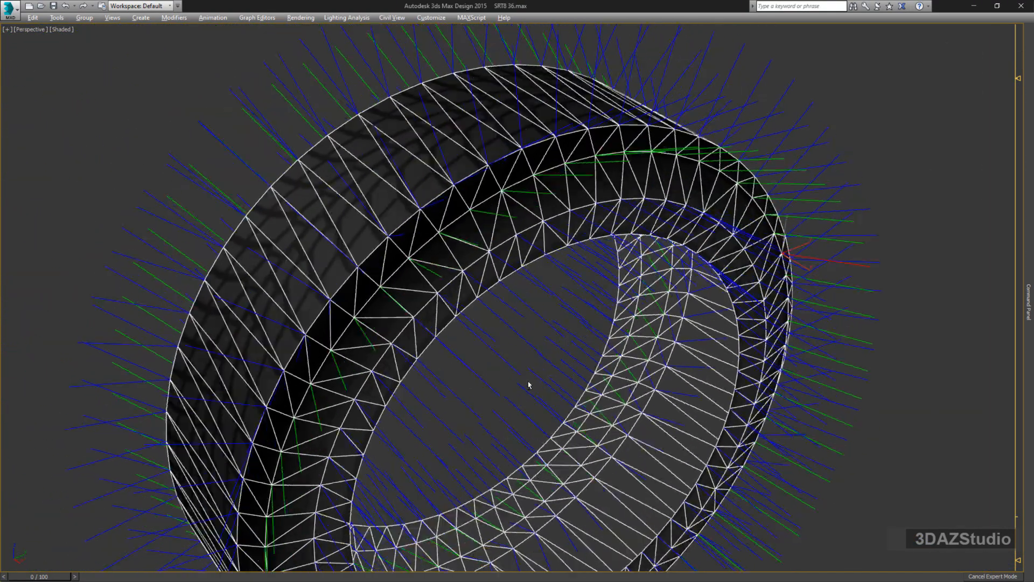
# - Unify the split normals at the first vertices along the tread-to-shoulder edge and switch the viewport to wireframe
pyautogui.scroll(5, 427, 210)
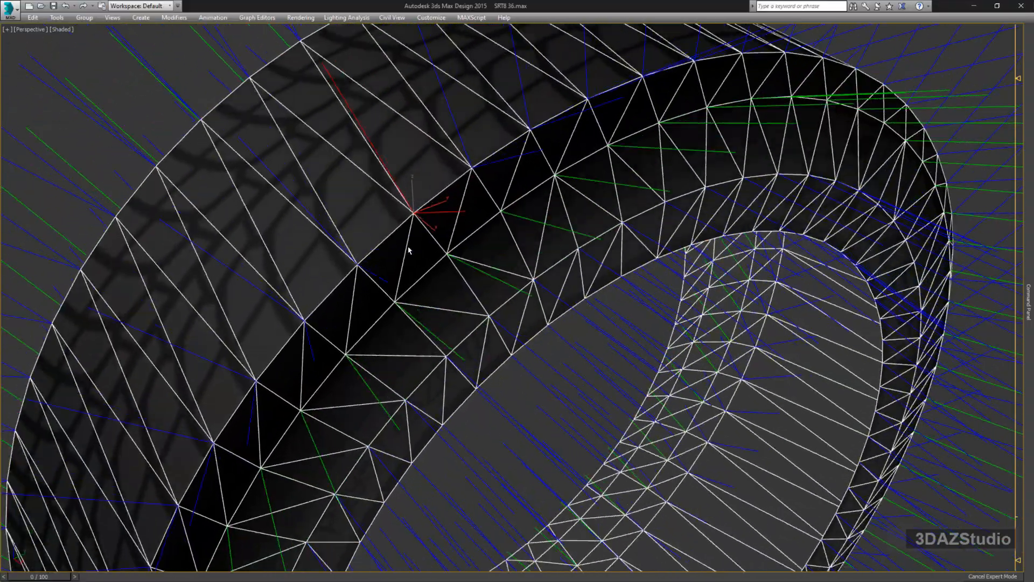
pyautogui.scroll(-4, 408, 250)
pyautogui.scroll(4, 452, 226)
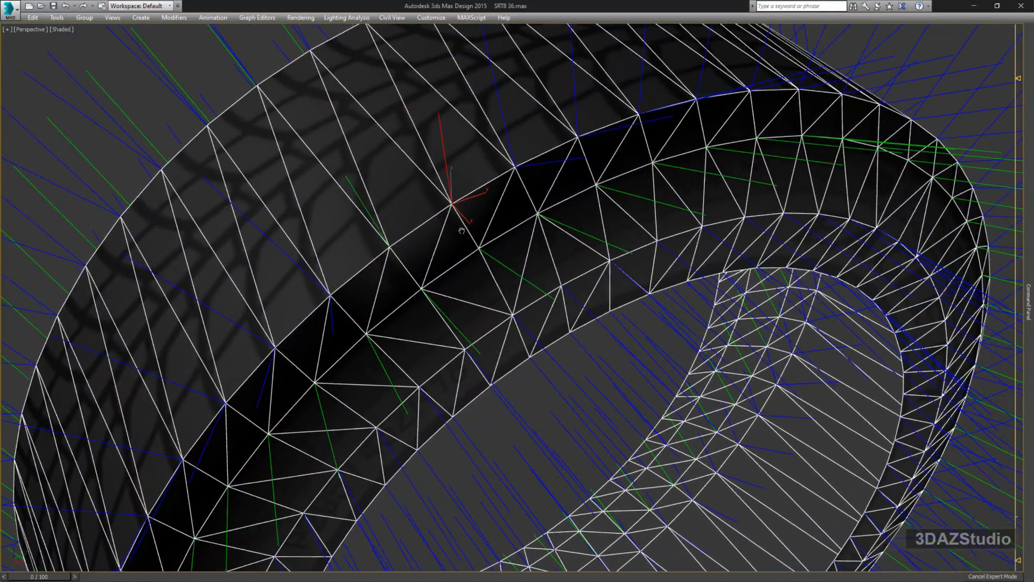
pyautogui.press('F3')
pyautogui.scroll(-4, 461, 230)
pyautogui.scroll(3, 489, 219)
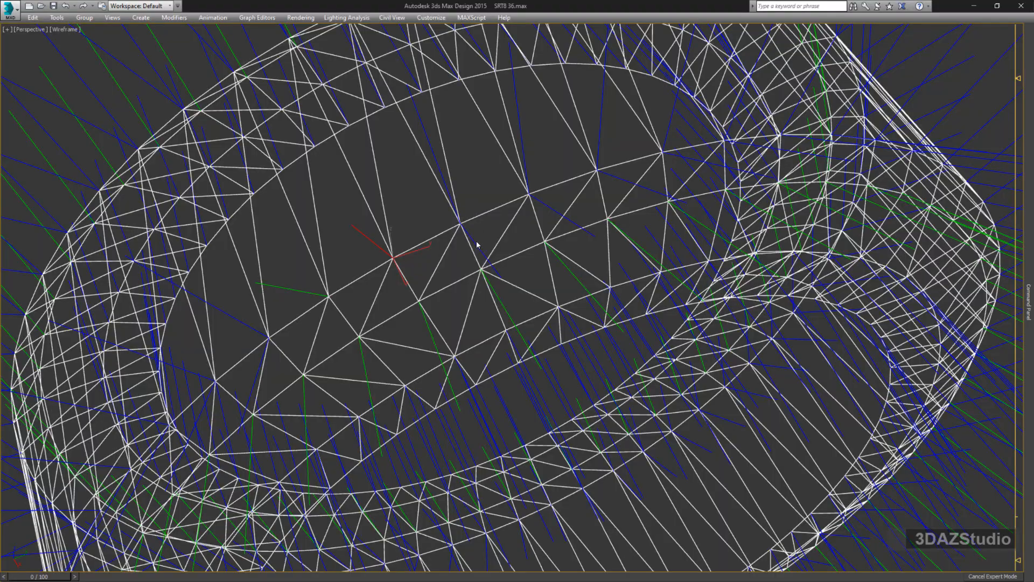
pyautogui.moveTo(477, 217)
pyautogui.keyDown('alt'); pyautogui.mouseDown(button='middle')
pyautogui.moveTo(480, 227)
pyautogui.moveTo(475, 216)
pyautogui.mouseUp(button='middle'); pyautogui.keyUp('alt')
pyautogui.moveTo(475, 216); pyautogui.dragTo(456, 237)
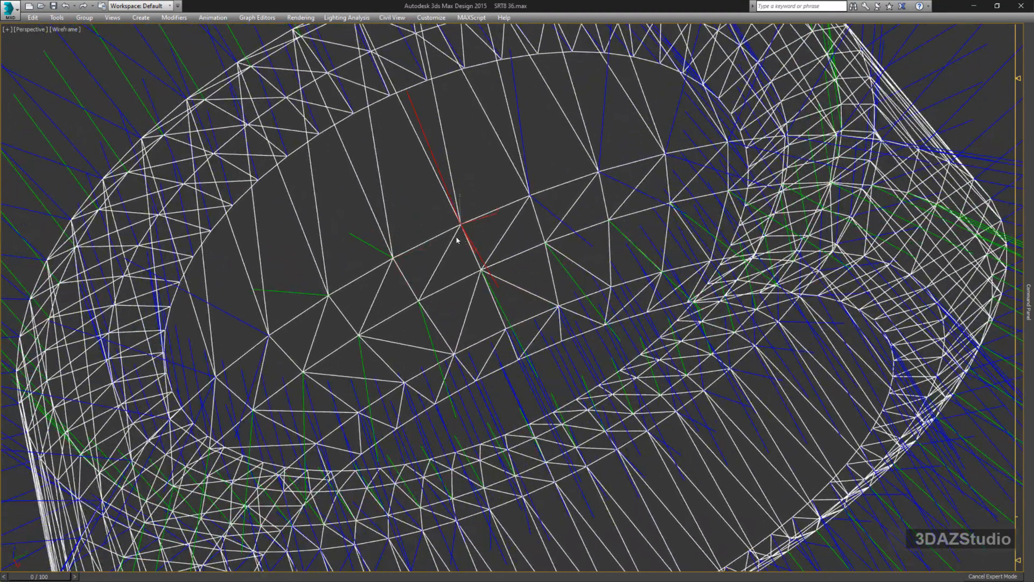
# - Continue vertex by vertex around the tire, unifying the split normals along the rest of the tread-to-shoulder edge
pyautogui.keyDown('alt'); pyautogui.moveTo(600, 201); pyautogui.dragTo(555, 259, button='middle'); pyautogui.keyUp('alt')
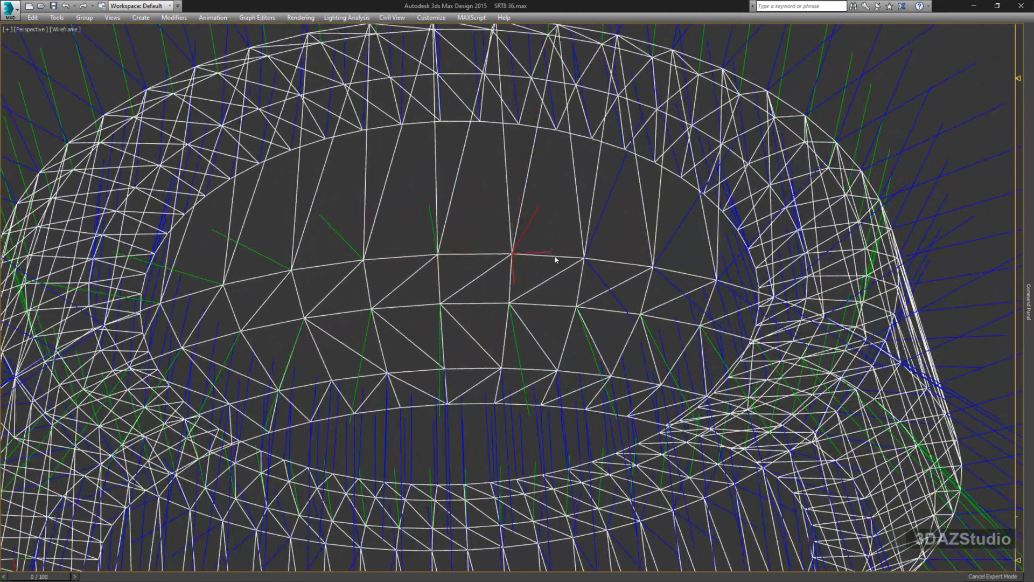
pyautogui.keyDown('alt'); pyautogui.moveTo(623, 256); pyautogui.dragTo(629, 311, button='middle'); pyautogui.keyUp('alt')
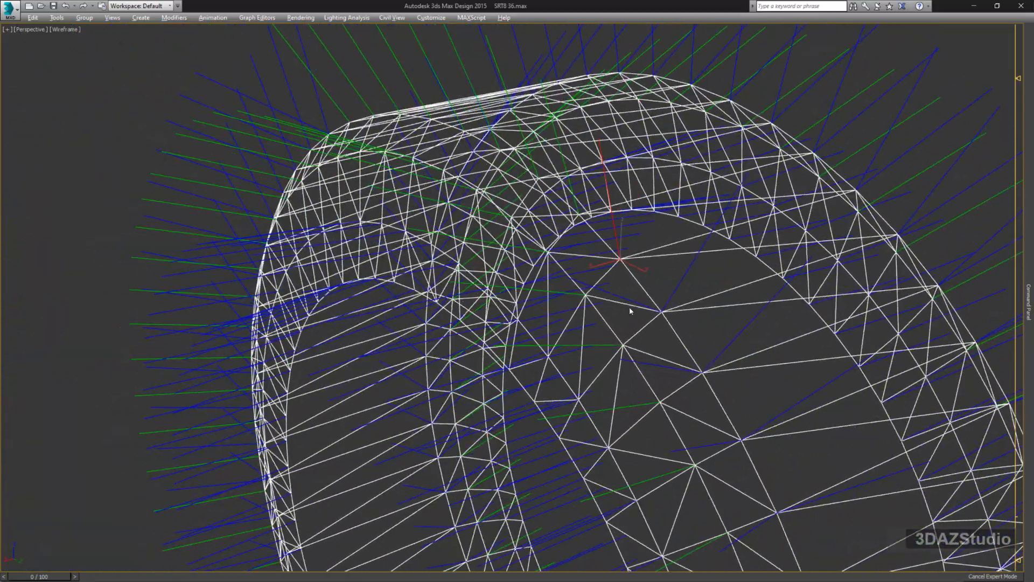
pyautogui.keyDown('alt'); pyautogui.moveTo(683, 345); pyautogui.dragTo(570, 238, button='middle'); pyautogui.keyUp('alt')
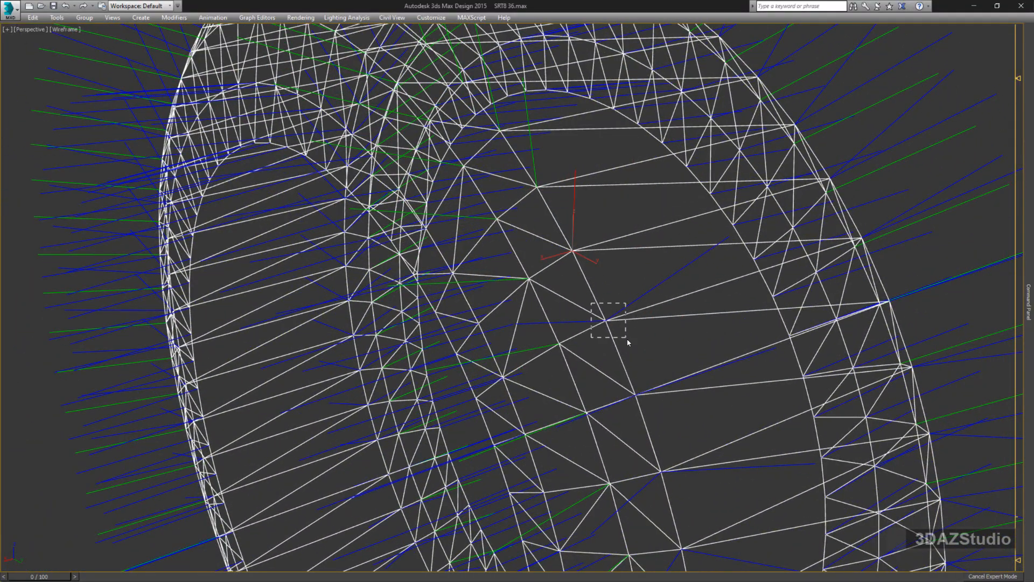
pyautogui.keyDown('alt'); pyautogui.moveTo(627, 342); pyautogui.dragTo(598, 300, button='middle'); pyautogui.keyUp('alt')
pyautogui.keyDown('alt'); pyautogui.moveTo(629, 443); pyautogui.dragTo(566, 386, button='middle'); pyautogui.keyUp('alt')
pyautogui.keyDown('alt'); pyautogui.moveTo(574, 445); pyautogui.dragTo(590, 318, button='middle'); pyautogui.keyUp('alt')
pyautogui.press('u')
pyautogui.moveTo(567, 377); pyautogui.dragTo(597, 440)
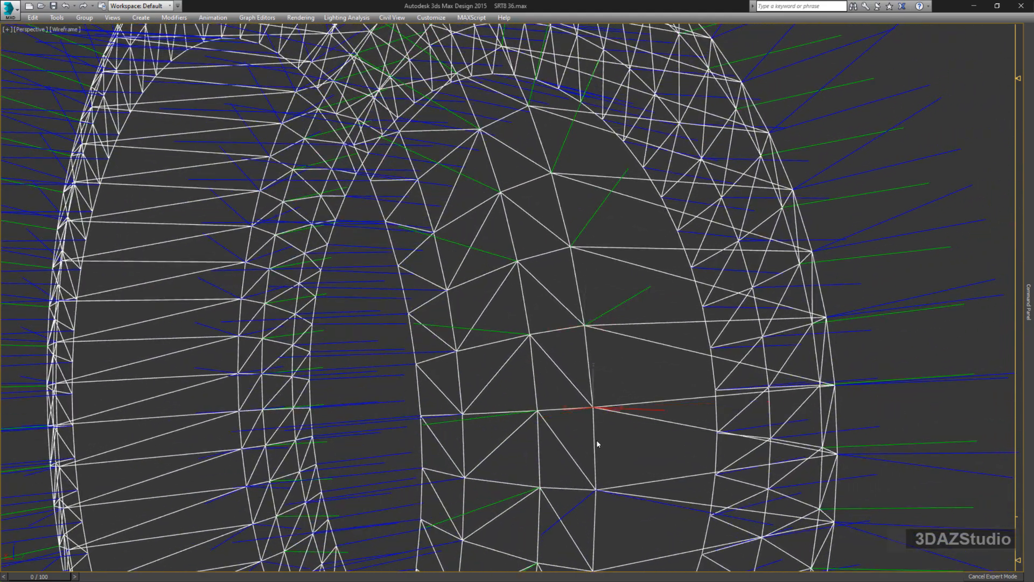
pyautogui.press('u')
pyautogui.moveTo(596, 441); pyautogui.dragTo(577, 340, button='middle')
pyautogui.moveTo(565, 379); pyautogui.dragTo(597, 418)
pyautogui.press('u')
pyautogui.moveTo(588, 422); pyautogui.dragTo(559, 327, button='middle')
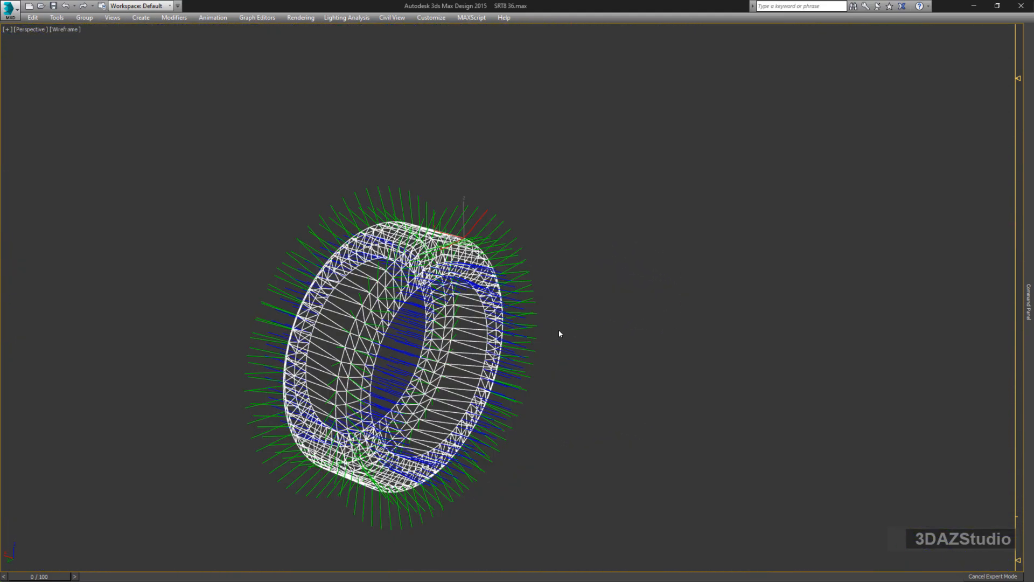
# - Return to shaded display, deselect the normals and collapse Edit Normals into the Editable Poly, accepting the warning
pyautogui.scroll(3, 442, 399)
pyautogui.keyDown('alt'); pyautogui.moveTo(437, 402); pyautogui.dragTo(459, 348, button='middle'); pyautogui.keyUp('alt')
pyautogui.press('F3')
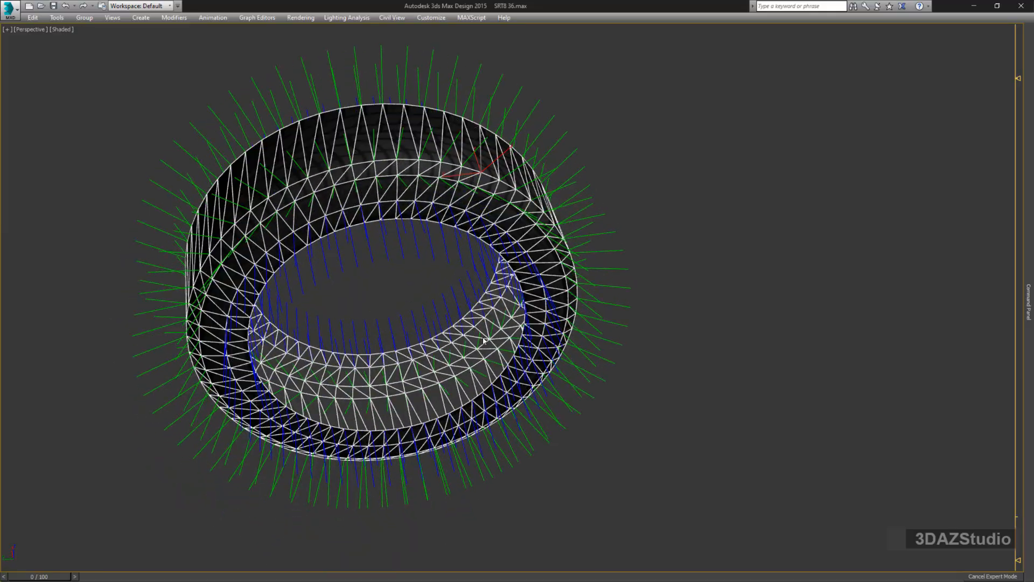
pyautogui.moveTo(531, 345)
pyautogui.keyDown('alt'); pyautogui.mouseDown(button='middle')
pyautogui.moveTo(474, 318)
pyautogui.moveTo(458, 294)
pyautogui.moveTo(644, 330)
pyautogui.moveTo(692, 328)
pyautogui.moveTo(619, 302)
pyautogui.mouseUp(button='middle'); pyautogui.keyUp('alt')
pyautogui.click(746, 261)
pyautogui.moveTo(1028, 156)
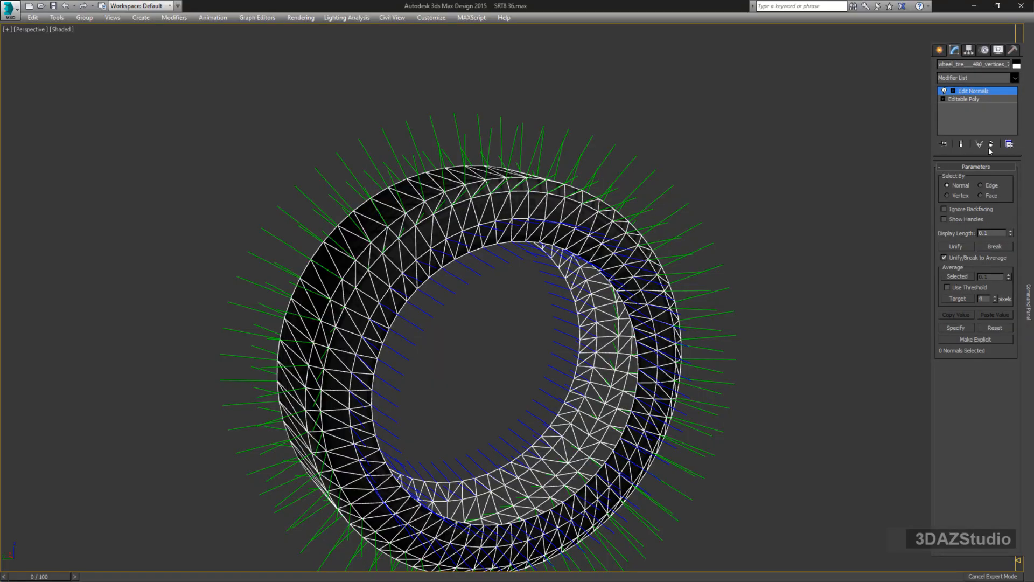
pyautogui.rightClick(972, 94)
pyautogui.click(916, 183)
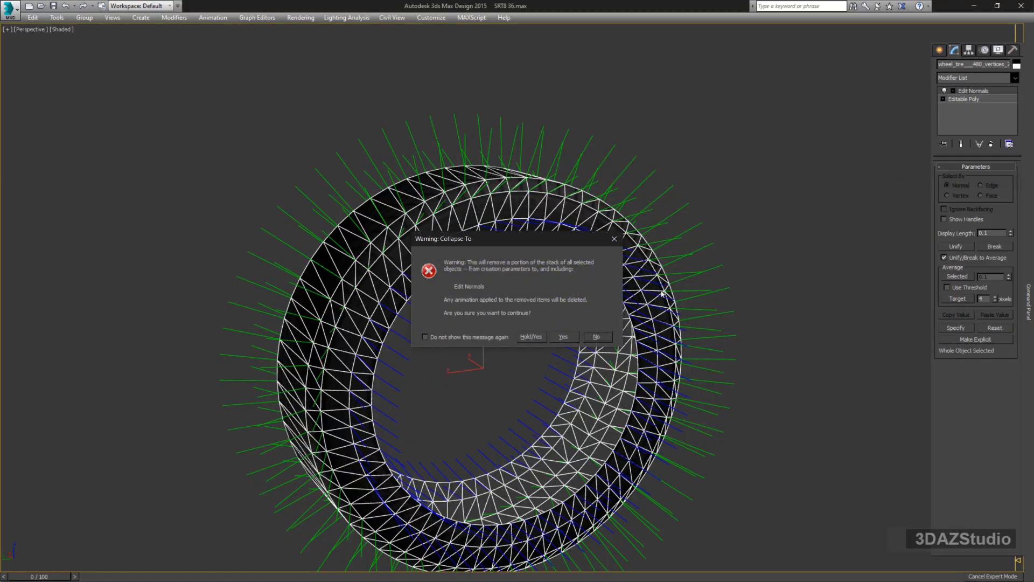
pyautogui.click(561, 337)
# - Set the perspective viewport's shading style to Clay and view the tire from the side
pyautogui.keyDown('alt'); pyautogui.moveTo(398, 255); pyautogui.dragTo(399, 256, button='middle'); pyautogui.keyUp('alt')
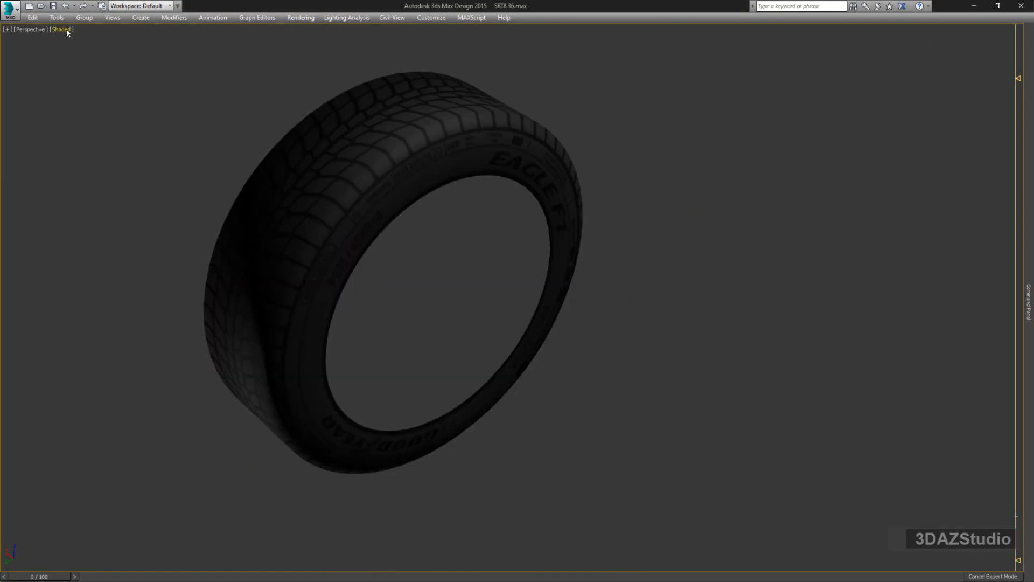
pyautogui.click(61, 30)
pyautogui.click(59, 133)
pyautogui.moveTo(124, 148)
pyautogui.keyDown('alt'); pyautogui.mouseDown(button='middle')
pyautogui.moveTo(355, 178)
pyautogui.moveTo(505, 225)
pyautogui.moveTo(566, 210)
pyautogui.moveTo(397, 208)
pyautogui.moveTo(403, 197)
pyautogui.moveTo(484, 228)
pyautogui.moveTo(757, 262)
pyautogui.mouseUp(button='middle'); pyautogui.keyUp('alt')
# - Select the shoulder, tread and sidewall elements in turn and examine their smoothing group assignments
pyautogui.click(397, 208)
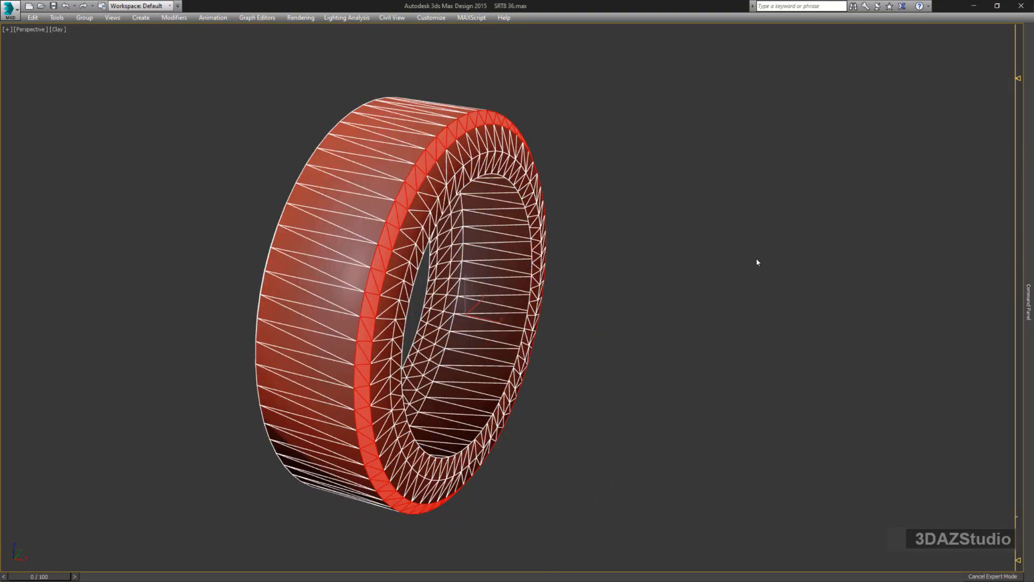
pyautogui.moveTo(1029, 300)
pyautogui.scroll(-4, 1014, 347)
pyautogui.click(376, 161)
pyautogui.scroll(-1, 1007, 379)
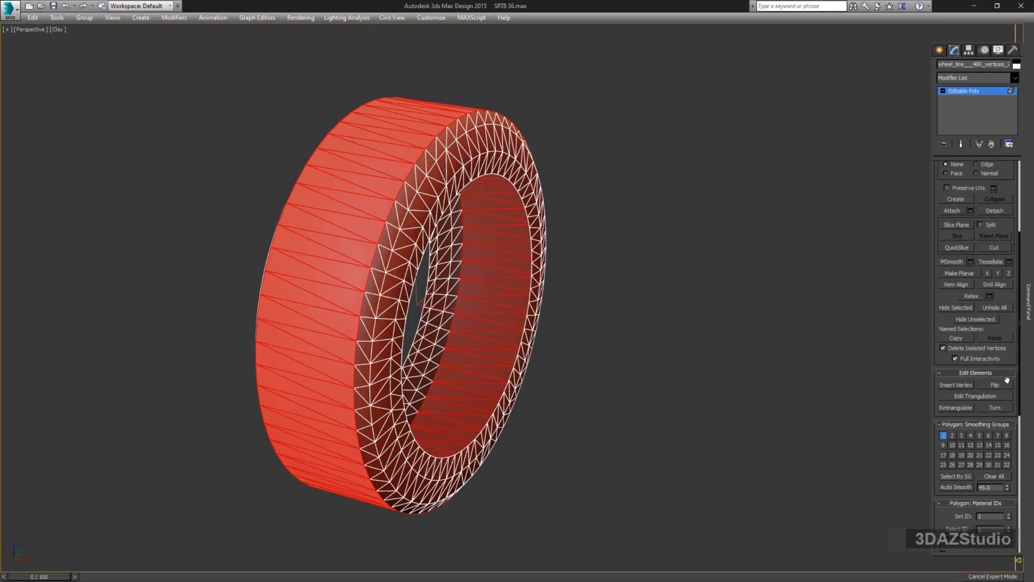
pyautogui.scroll(-1, 1007, 380)
pyautogui.click(412, 187)
pyautogui.click(434, 189)
pyautogui.moveTo(1032, 356)
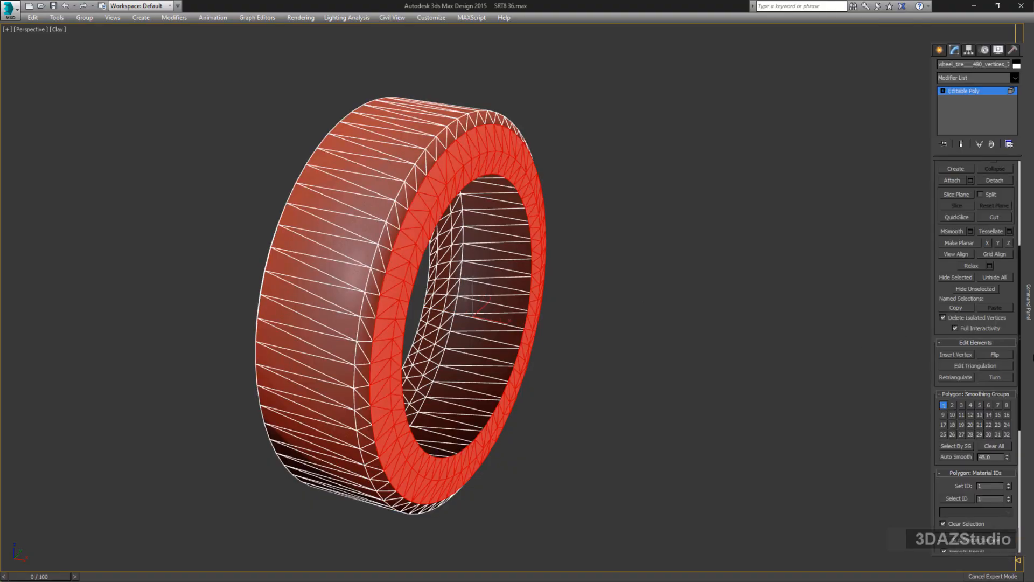
# - Deselect the tire and toggle off edged faces to review its smoothed clay shading
pyautogui.keyDown('alt'); pyautogui.moveTo(777, 392); pyautogui.dragTo(717, 412, button='middle'); pyautogui.keyUp('alt')
pyautogui.click(704, 371)
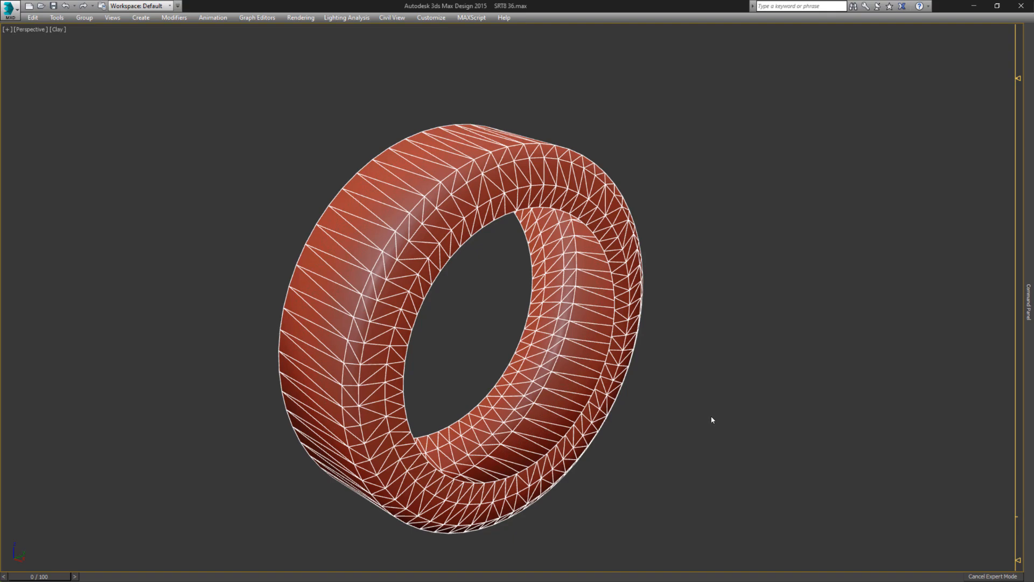
pyautogui.press('F4')
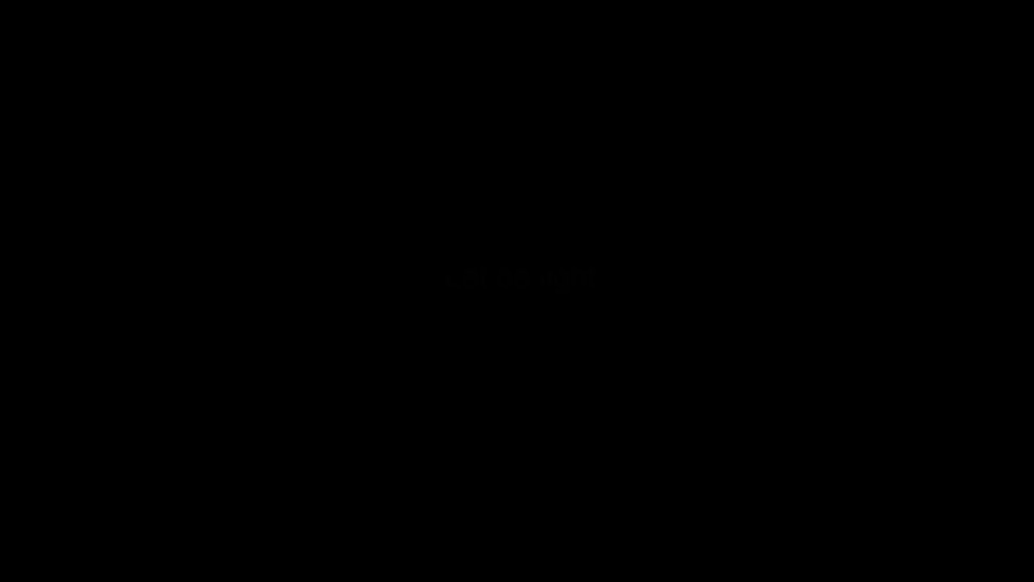